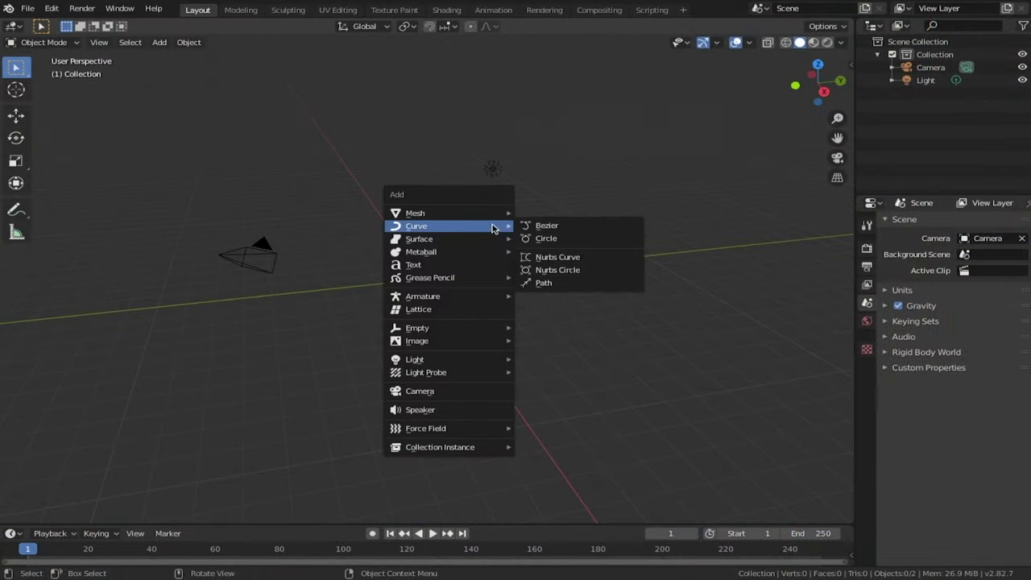
Step: Add a mesh plane at the world origin and scale it by 8 to serve as the floor
mouse_move(497, 212)
click(545, 215)
text(s)
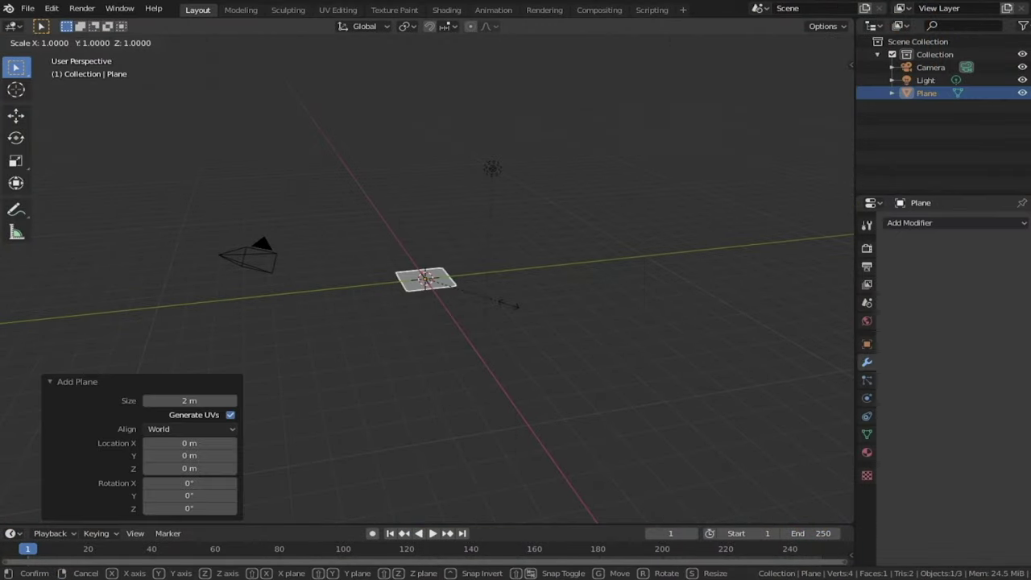
text(8)
key(Return)
Step: Give the plane thickness with a Solidify modifier at 0.01 m and deselect it
middle_drag(508, 305, 610, 286)
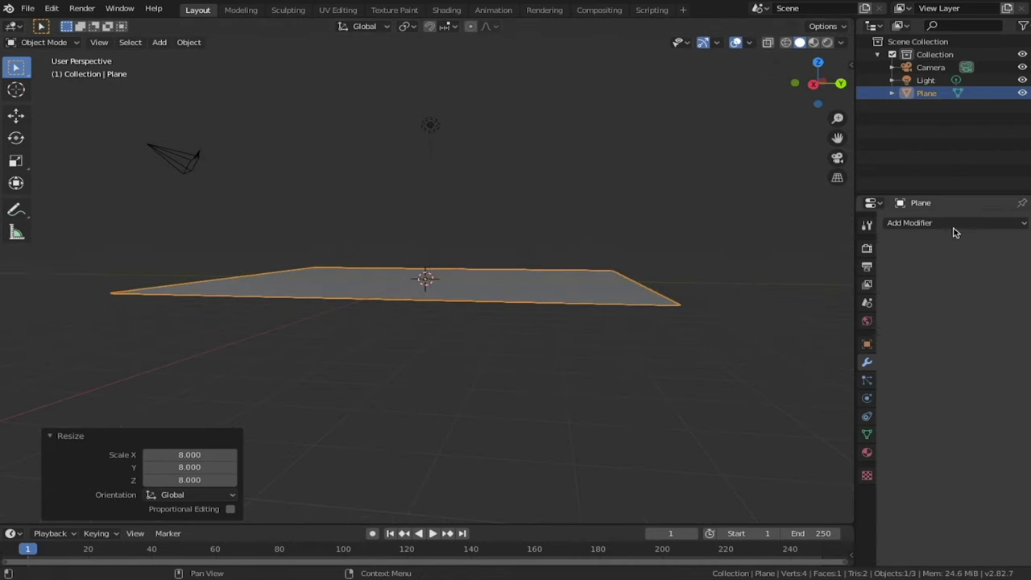
click(956, 224)
click(750, 421)
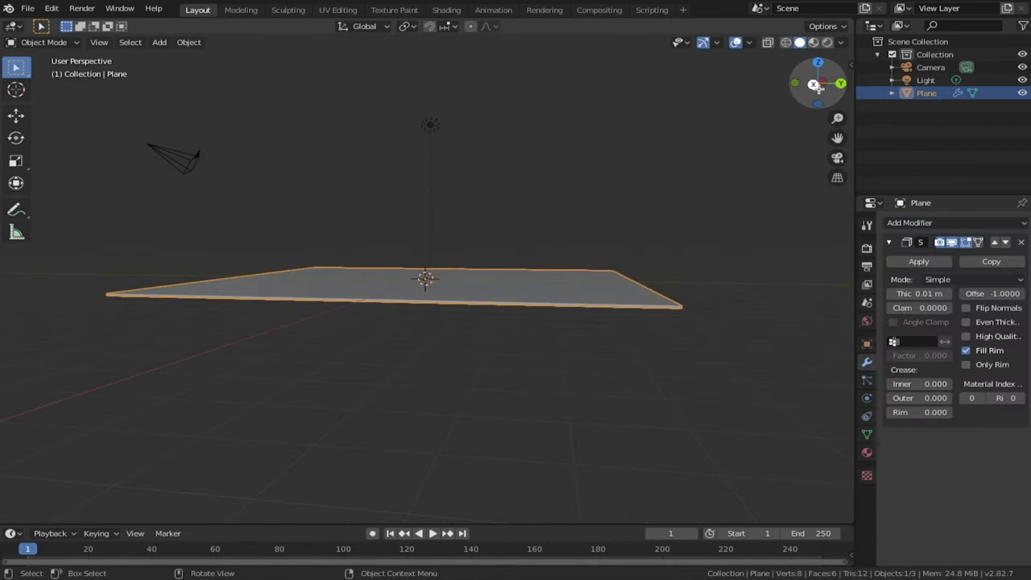
click(814, 85)
scroll(553, 290, up, 1)
middle_drag(553, 290, 551, 289)
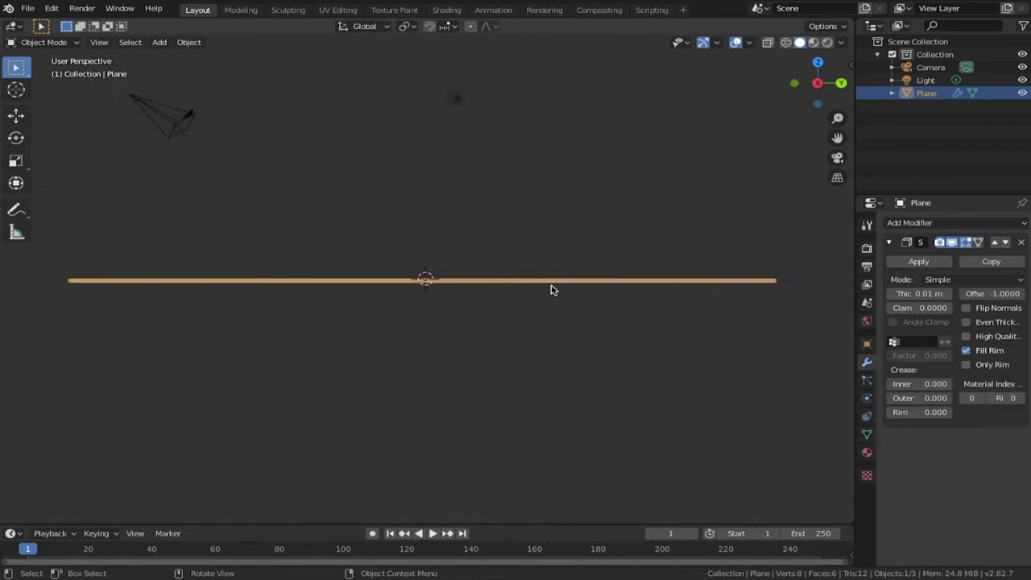
click(607, 220)
Step: Add a UV sphere with 12 segments and 12 rings, scale it to about 0.42 and place it at about Y -4.96 m, Z 4.63 m
middle_drag(608, 220, 534, 235)
key(shift+a)
mouse_move(536, 234)
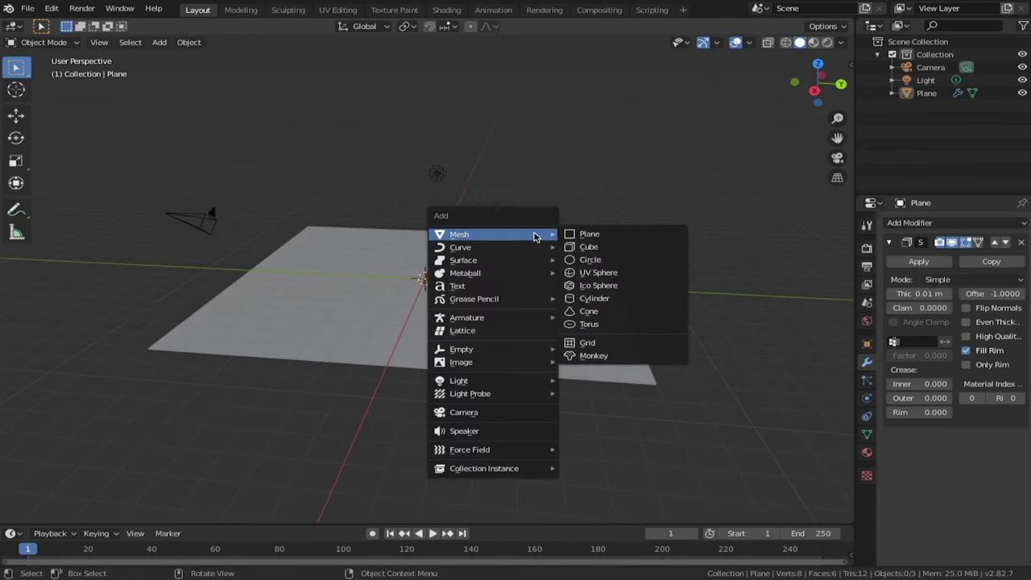
click(607, 274)
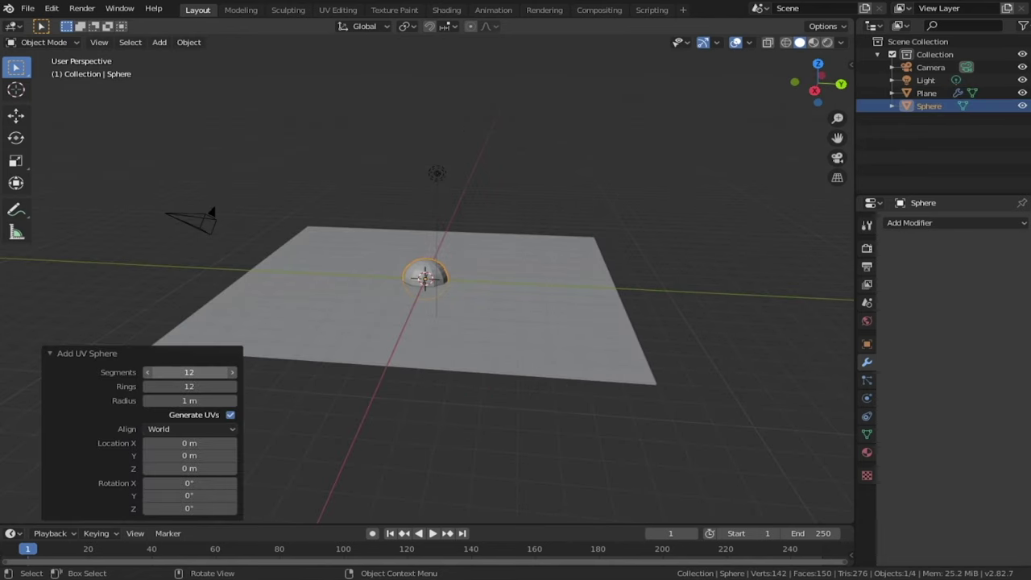
key(KP_3)
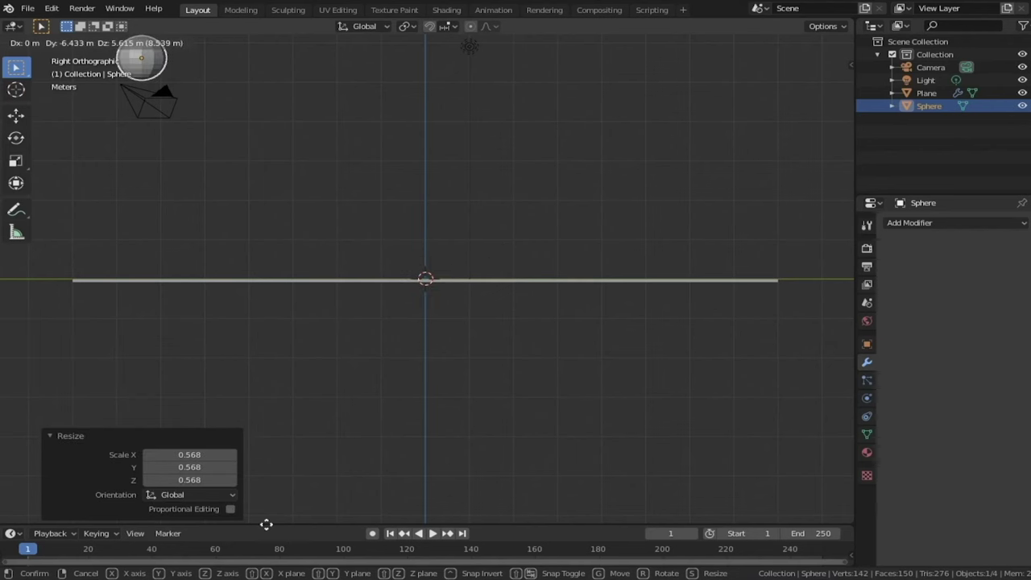
click(292, 67)
Step: Add a Bezier curve beside the sphere, positioned to start at the sphere
key(shift+a)
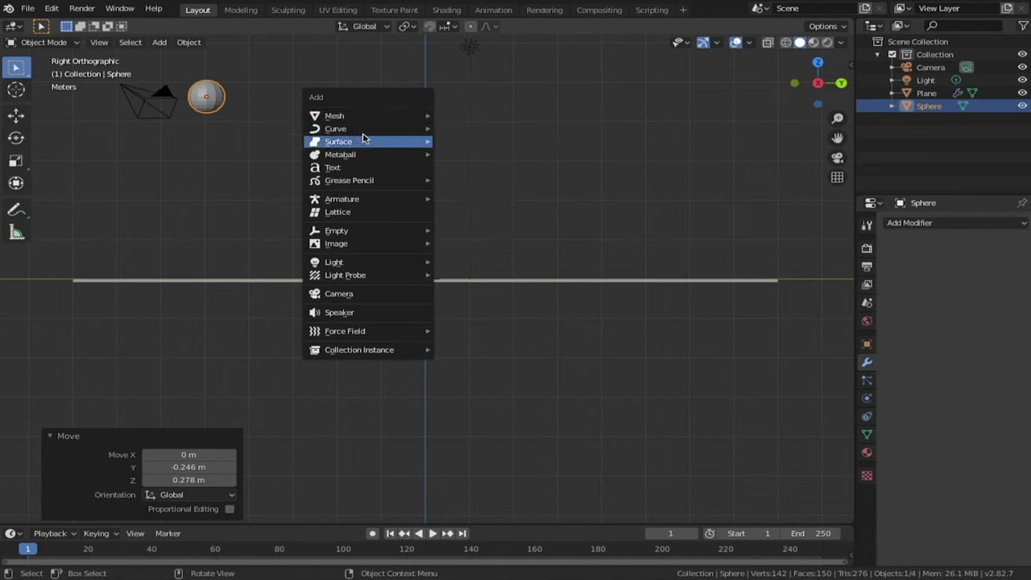
mouse_move(382, 134)
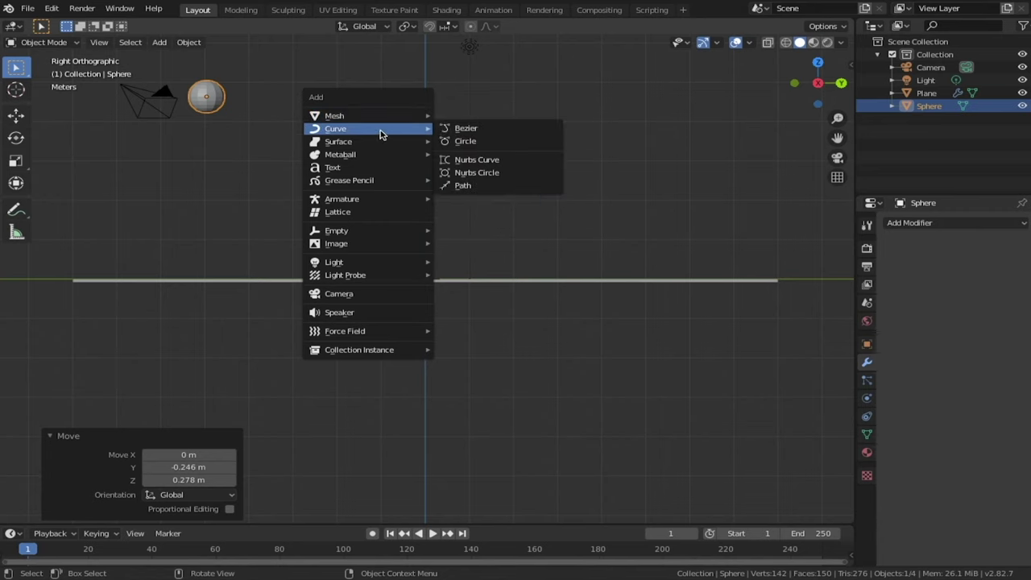
click(479, 129)
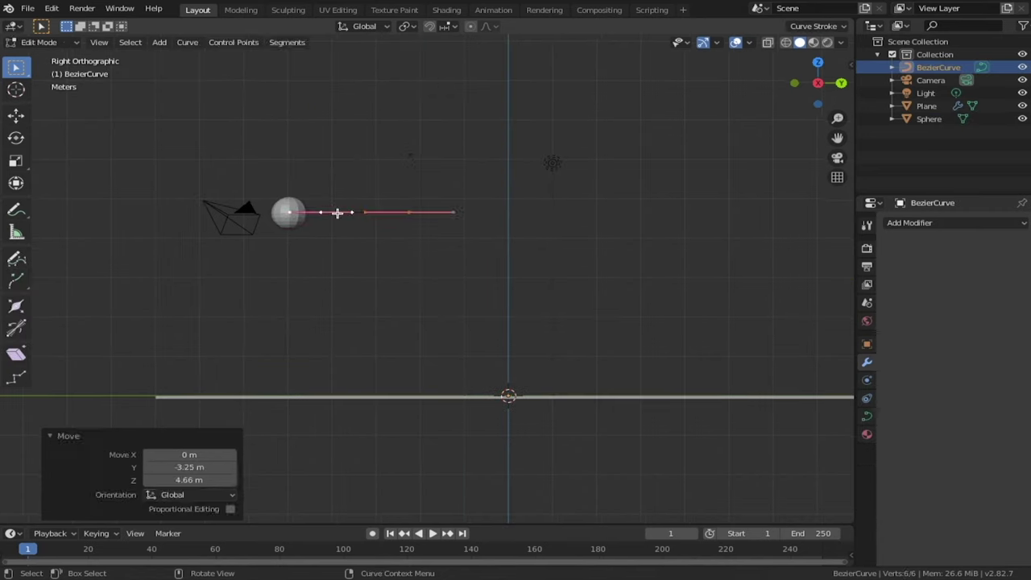
Step: Move the Bezier curve's control points and handles to form the rising start of the first arc
key(g)
click(332, 201)
key(g)
click(392, 131)
scroll(393, 131, up, 4)
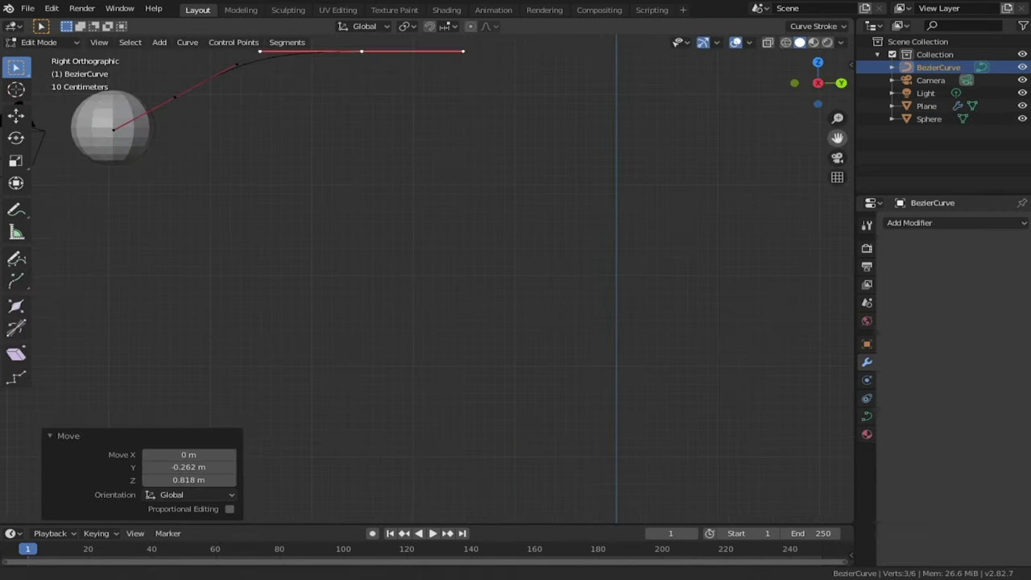
shift+middle_drag(392, 132, 408, 221)
drag(244, 150, 236, 118)
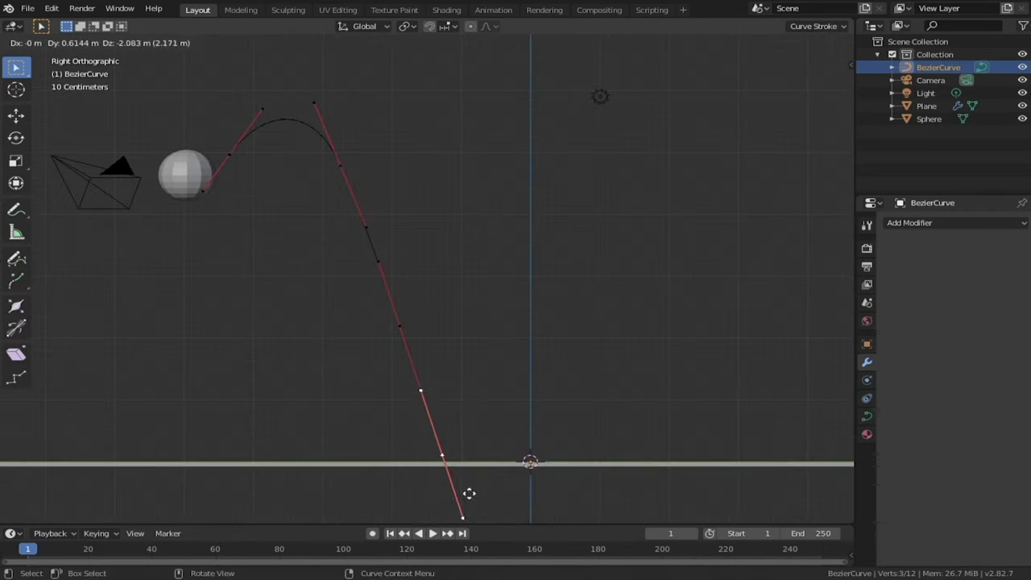
Step: Bring the curve's extruded end point down towards the floor and adjust its handle for the first fall
click(462, 471)
click(422, 368)
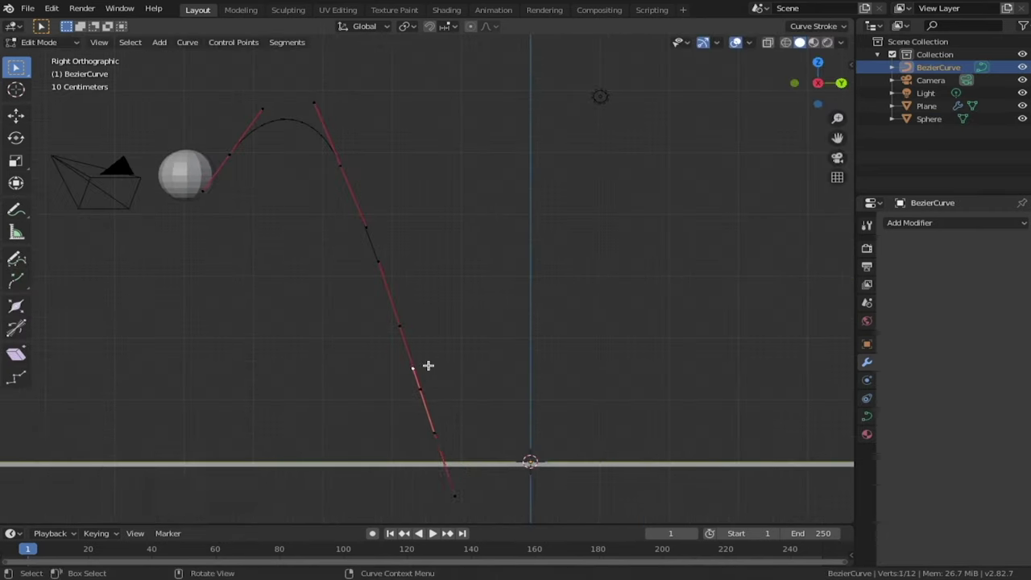
key(g)
click(482, 432)
Step: Shape a tight turn just above the floor with the end points and handles, and extrude the curve for the next bounce
scroll(482, 432, up, 2)
shift+middle_drag(481, 431, 398, 250)
click(388, 420)
key(g)
click(369, 359)
click(353, 326)
key(g)
click(362, 325)
click(360, 340)
key(g)
click(393, 337)
key(e)
click(363, 329)
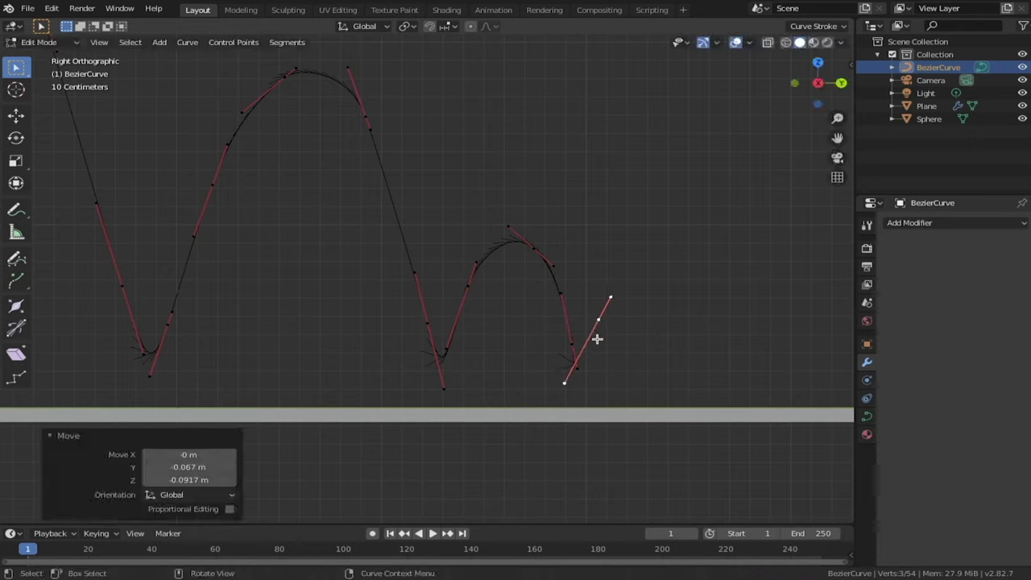
Step: Sharpen the handle at the curve's third low point and extrude, rotate and place a point forming a smaller fourth arc
key(g)
click(592, 372)
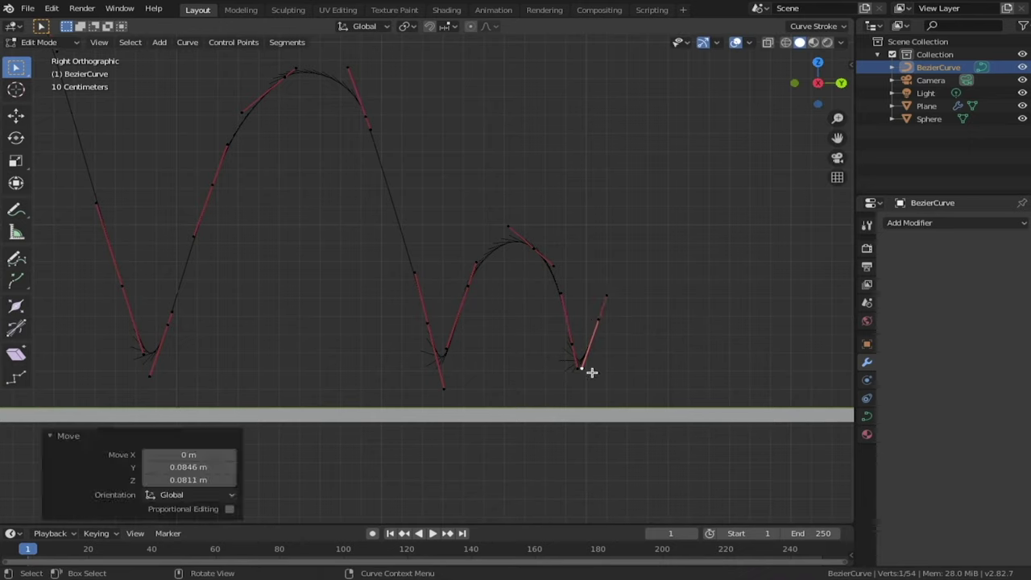
click(598, 319)
key(e)
click(630, 304)
key(r)
click(536, 329)
key(g)
click(714, 350)
Step: Rotate the fourth arc's end point to steepen its descent, cancelling the extra extrusion
key(e)
key(Escape)
key(ctrl+z)
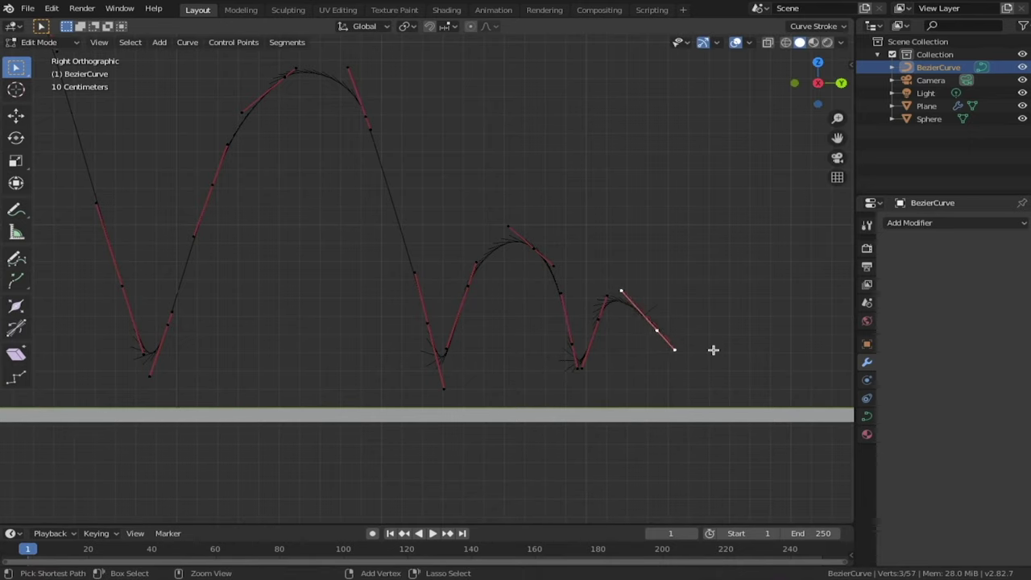
key(r)
click(682, 361)
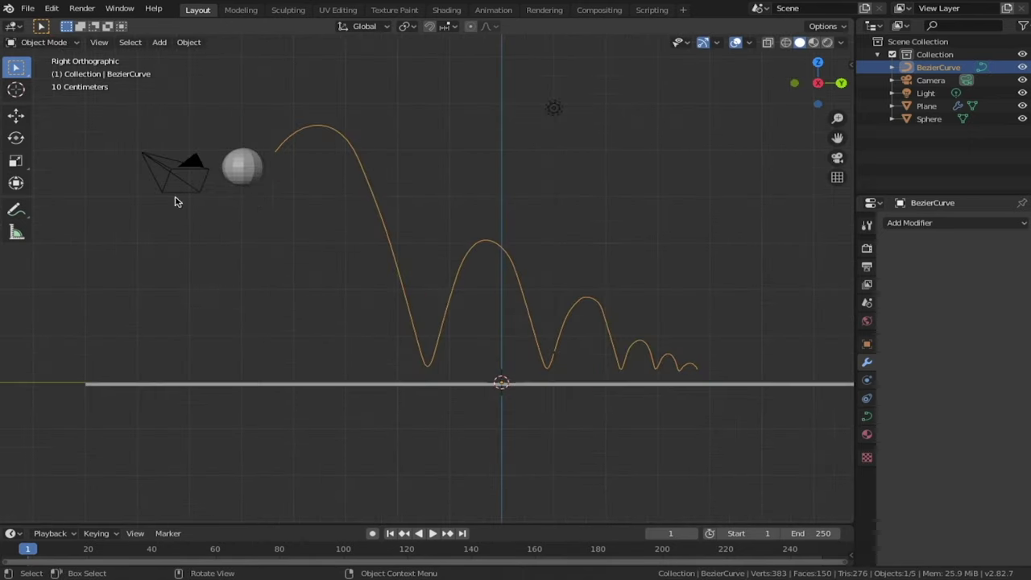
Step: Clear the sphere's location and rotation to return it to the world origin
key(n)
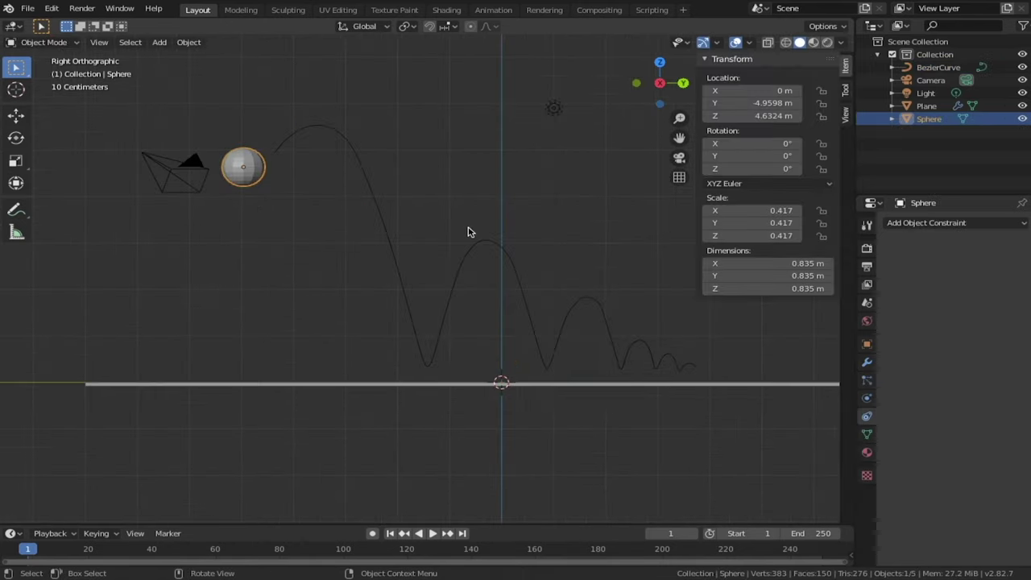
key(alt+g)
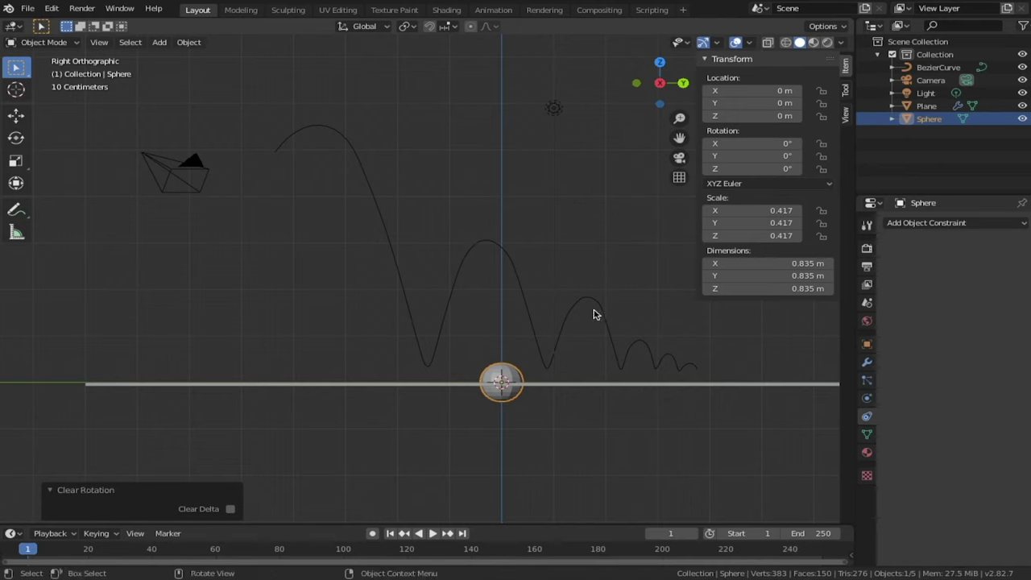
key(n)
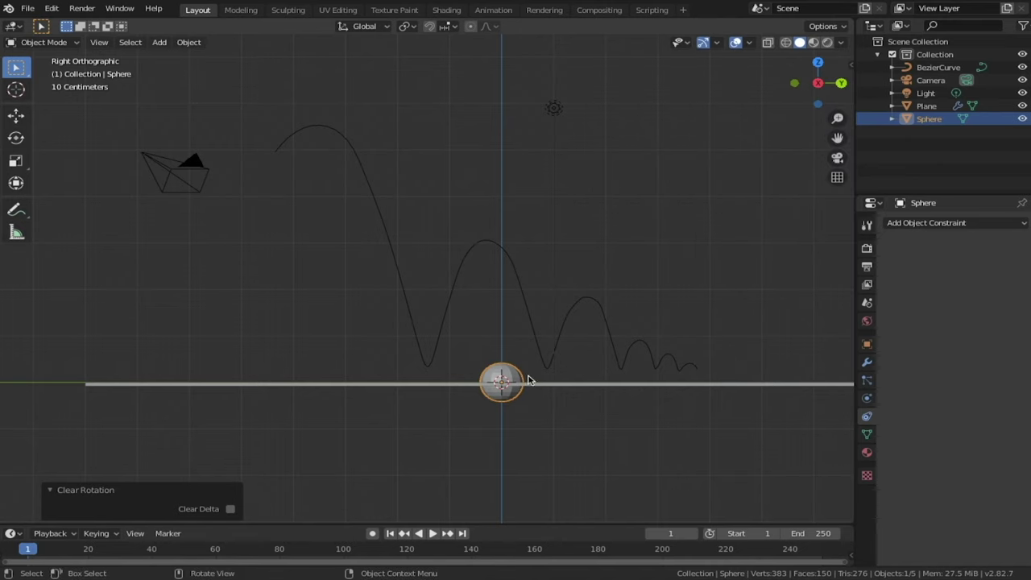
Step: Add a Follow Path constraint to the sphere targeting BezierCurve and play the animation
click(927, 224)
click(984, 317)
click(967, 267)
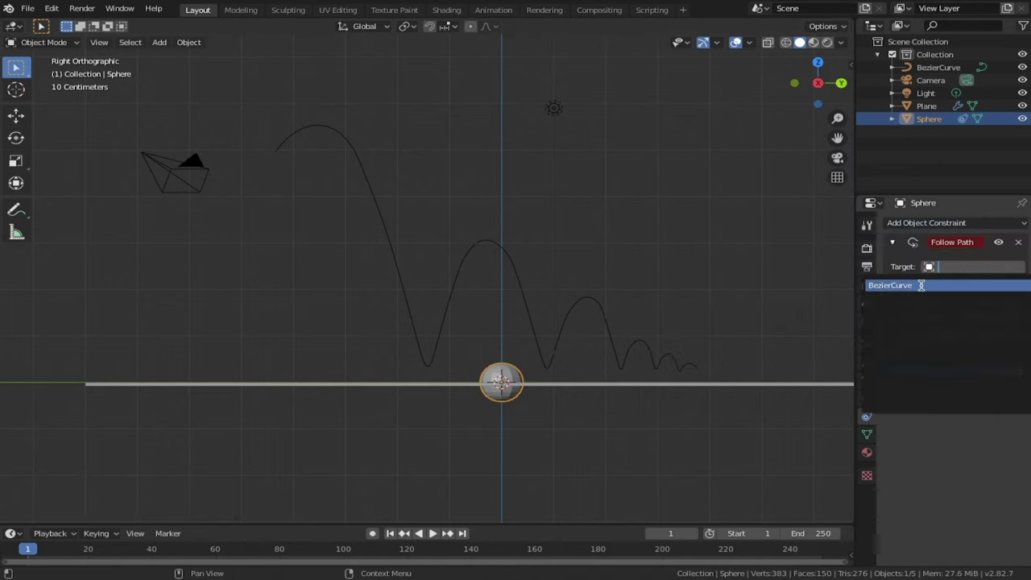
click(921, 286)
key(space)
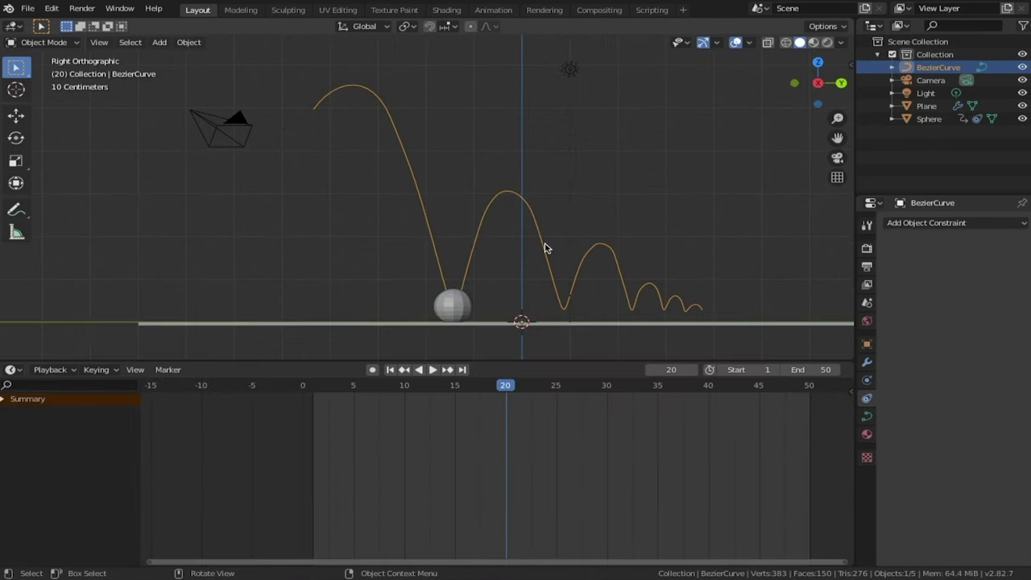
Step: Fine-tune the Bezier curve's height along the global Z axis against the floor at frame 20
key(g)
key(z)
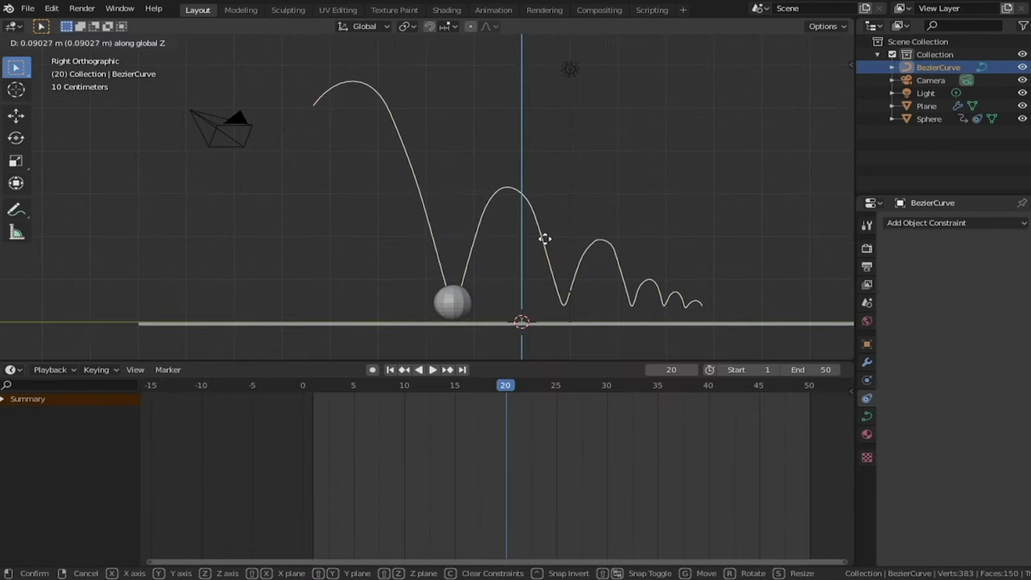
click(545, 247)
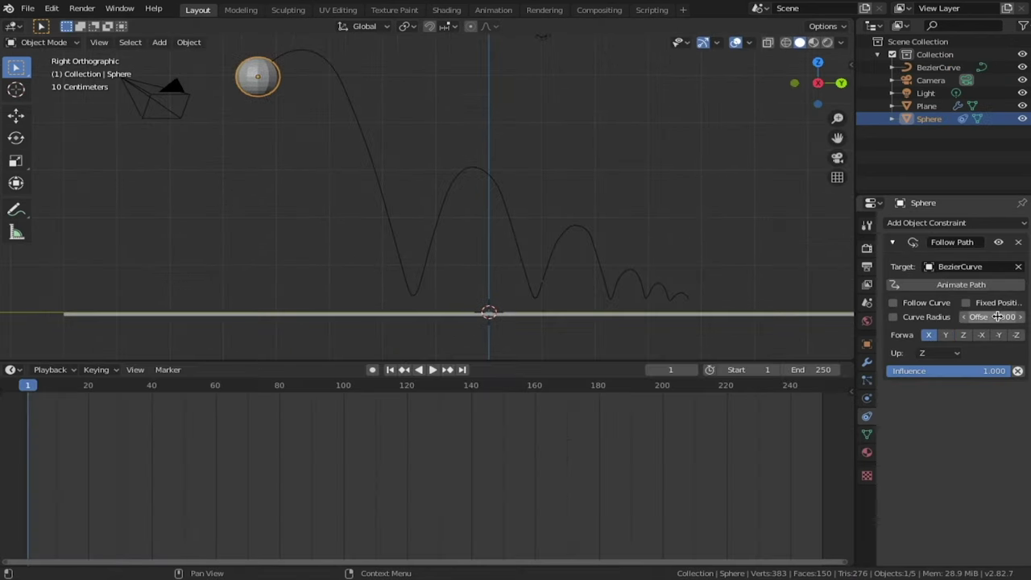
Step: Insert a keyframe on the sphere's Follow Path offset at frame 1
right_click(976, 318)
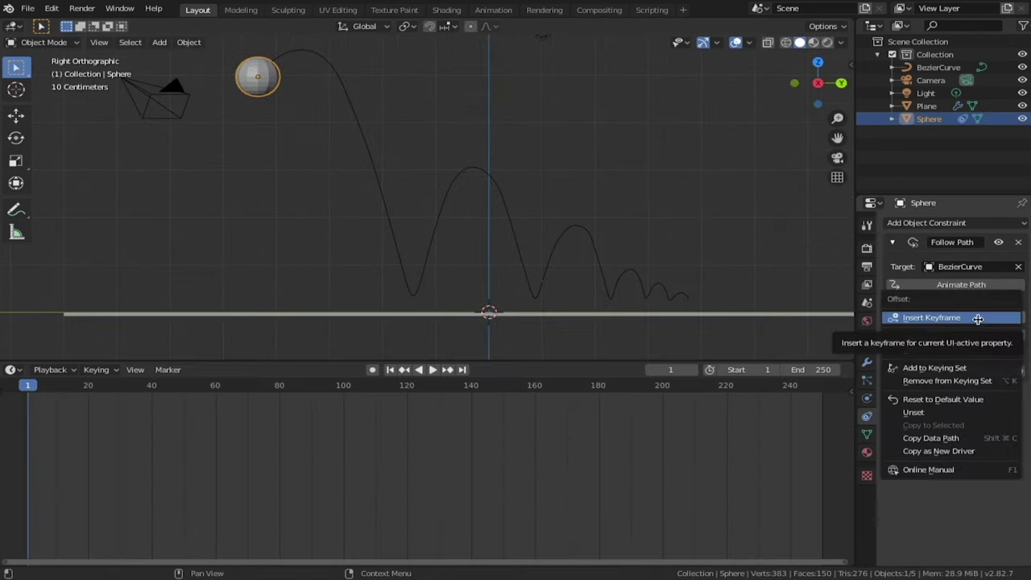
click(977, 318)
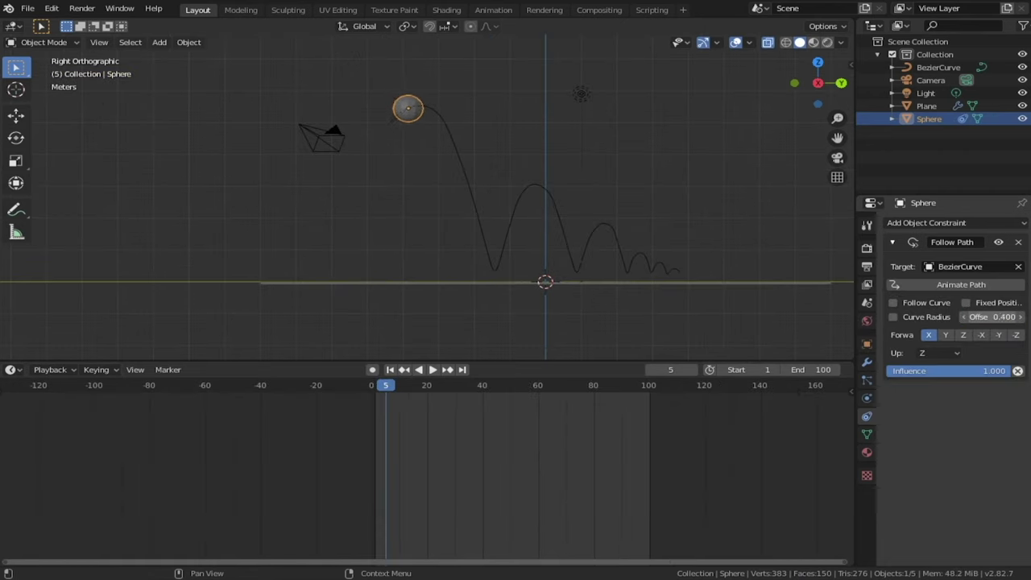
Step: Keyframe the sphere's Follow Path offset at frames 5 and 12 around the first arc's crest
right_click(984, 320)
click(984, 320)
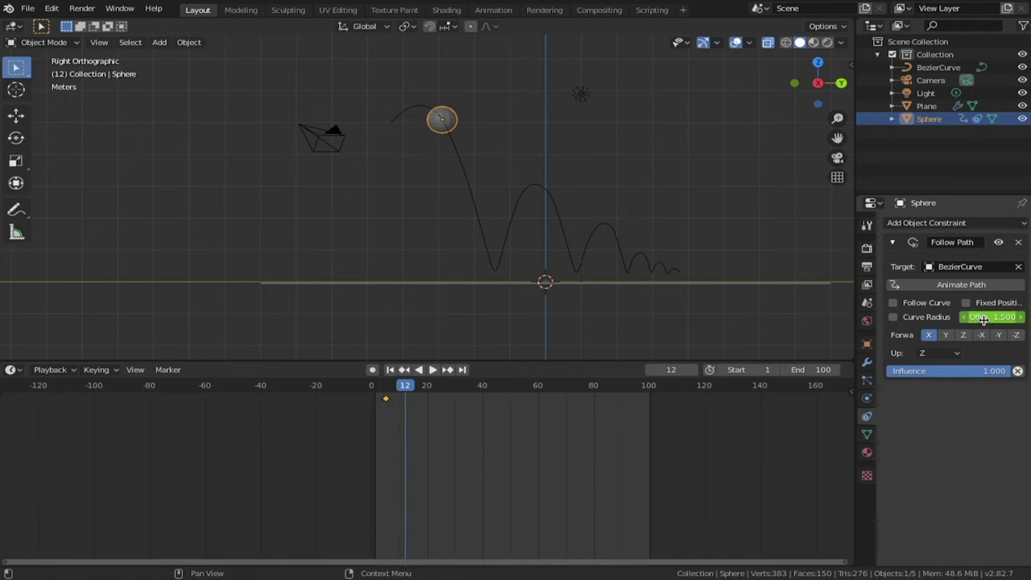
right_click(983, 320)
click(983, 319)
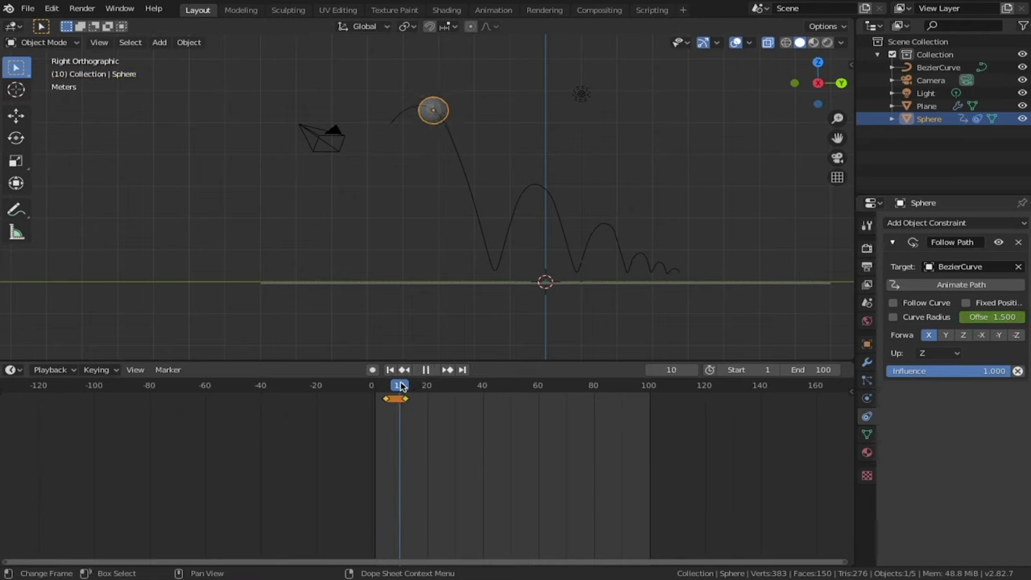
Step: Keyframe the Follow Path offset at frame 20 with the sphere near the first low point, and play the animation from the start
drag(402, 387, 427, 387)
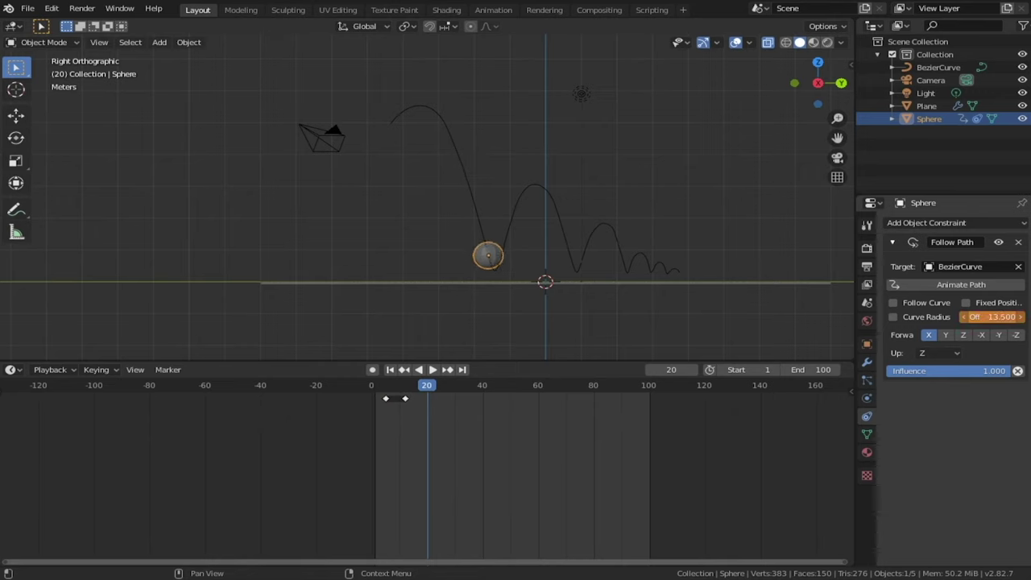
right_click(983, 316)
click(983, 320)
click(373, 386)
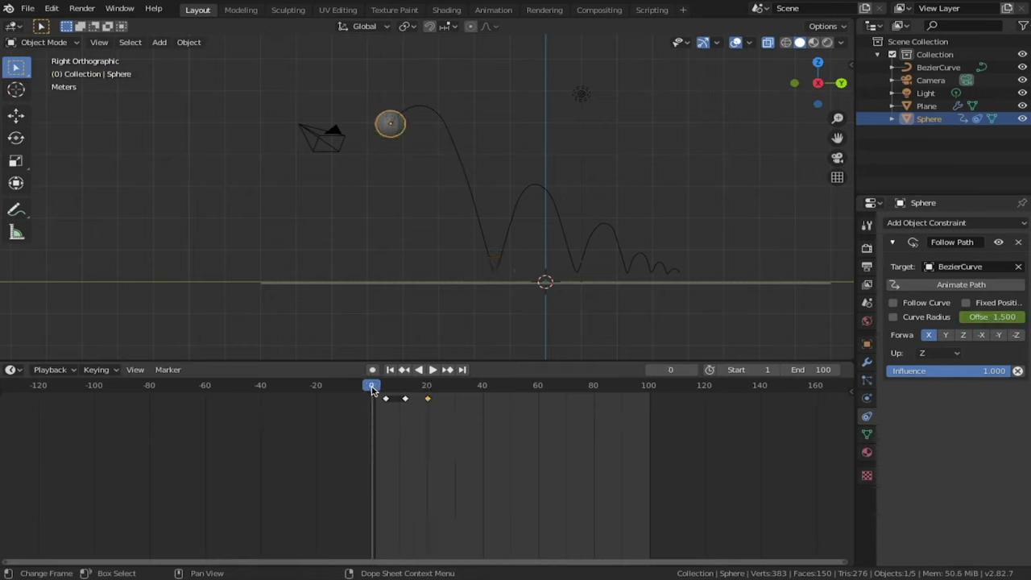
key(space)
click(373, 388)
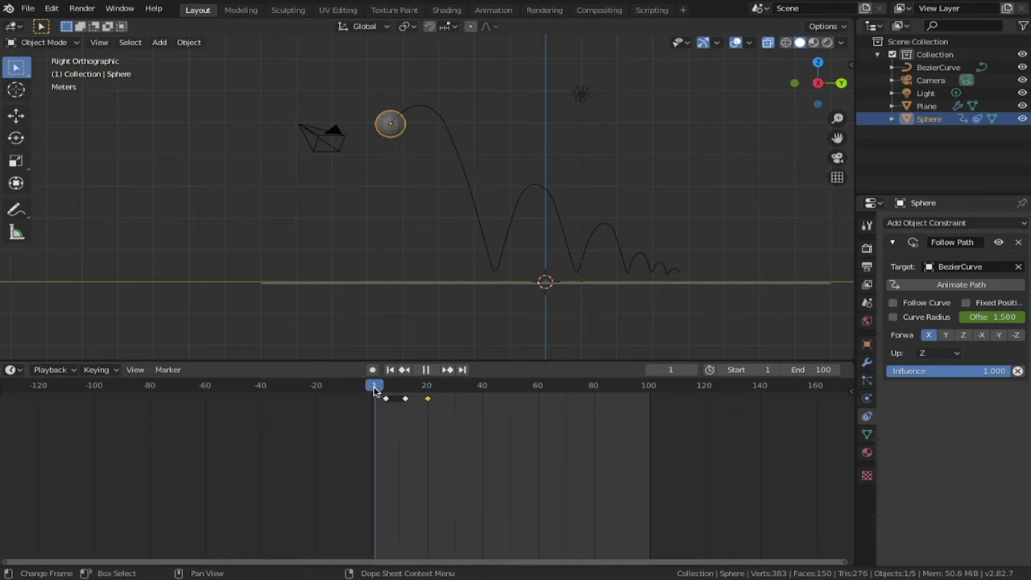
key(space)
Step: Keyframe the Follow Path offset at frame 37 with the sphere at the curve's second low point
scroll(433, 388, up, 6)
right_click(982, 316)
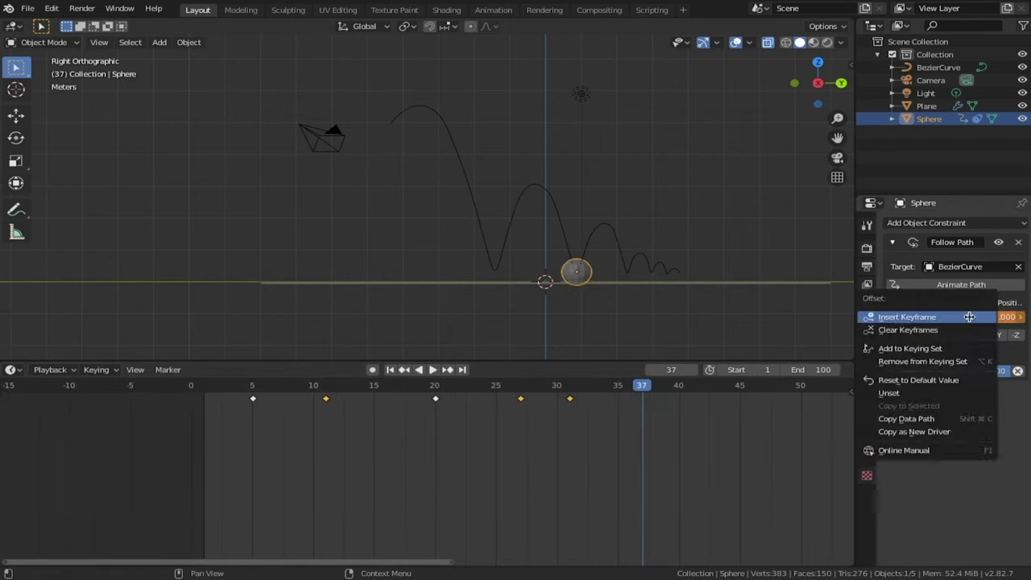
click(967, 316)
Step: Adjust and keyframe the Follow Path offset through the remaining bounces from frame 25 to frame 49, and hide the viewport overlays
drag(564, 394, 520, 393)
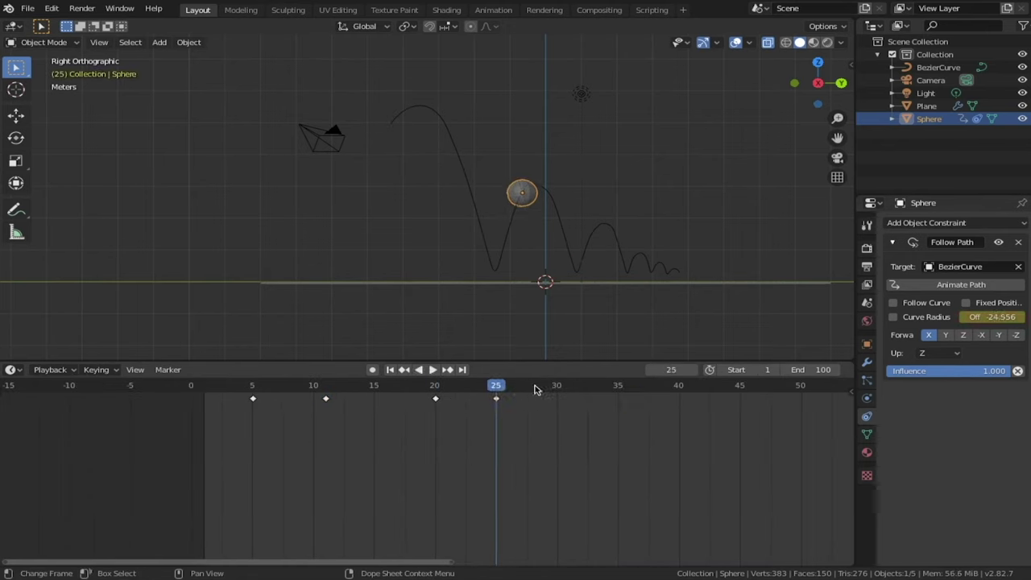
click(735, 42)
right_click(987, 317)
click(959, 317)
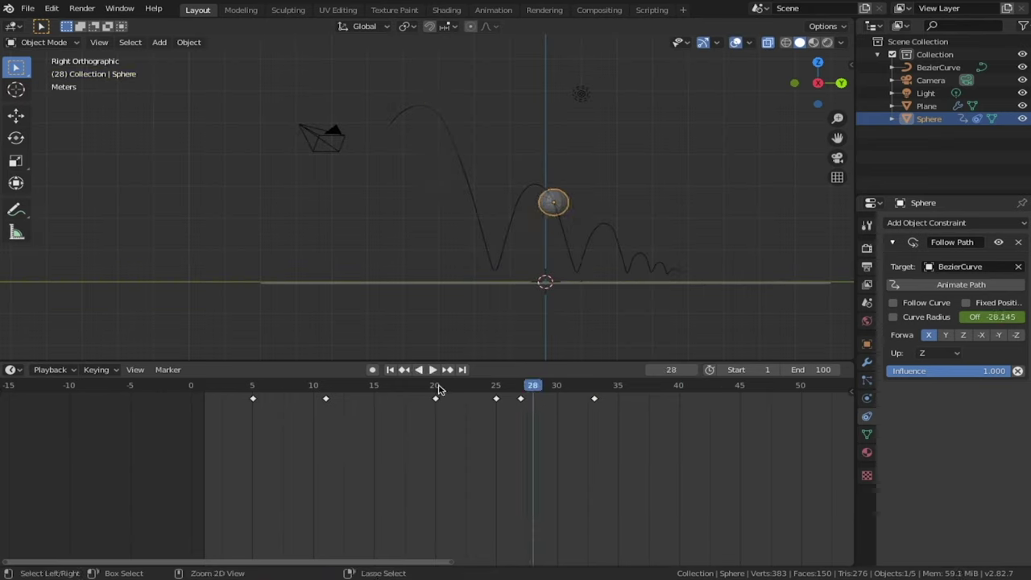
drag(992, 316, 971, 317)
drag(992, 316, 971, 316)
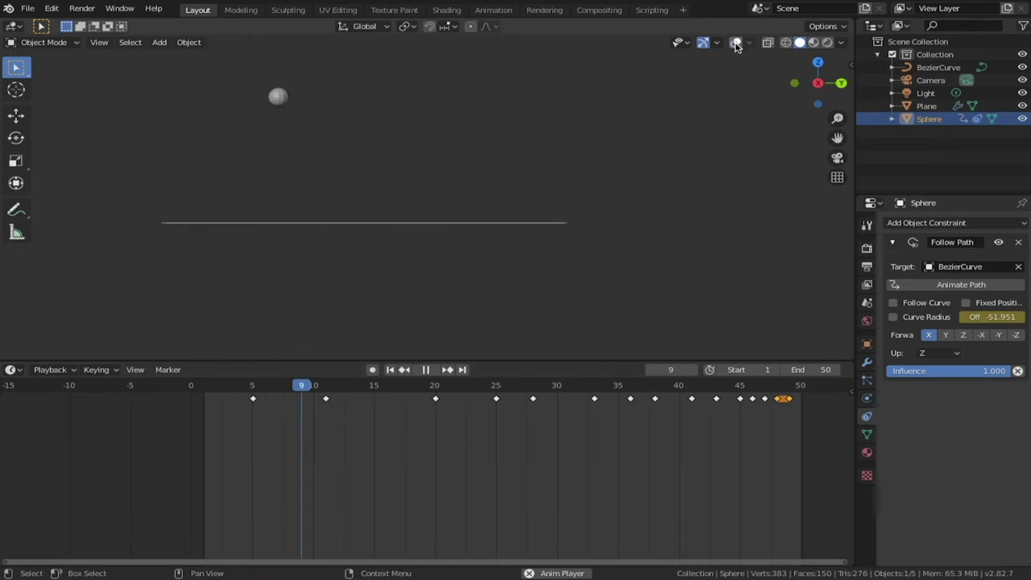
Step: Review the playing bounce in perspective and from the side, and show the viewport overlays again
middle_drag(580, 73, 711, 36)
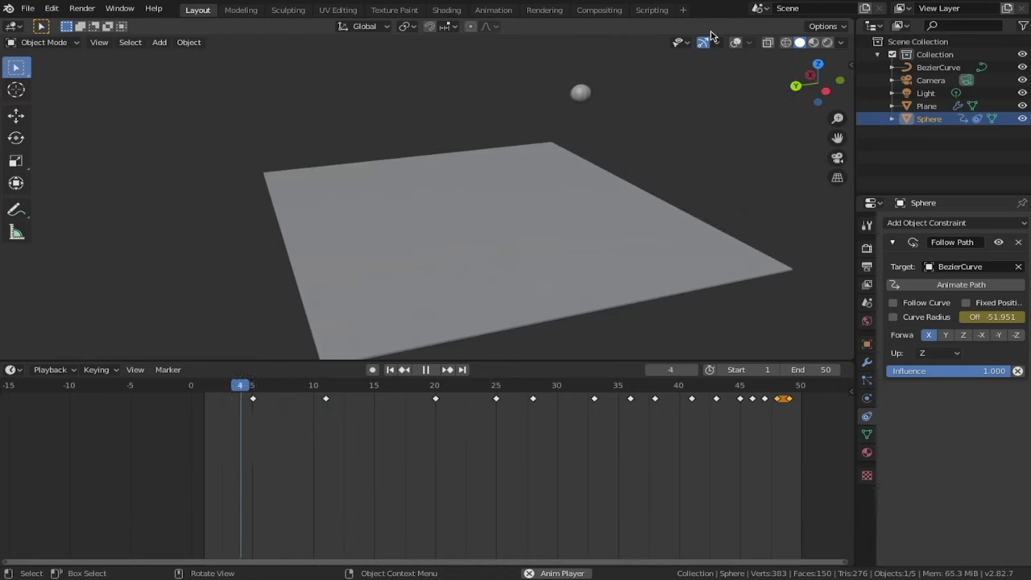
click(810, 75)
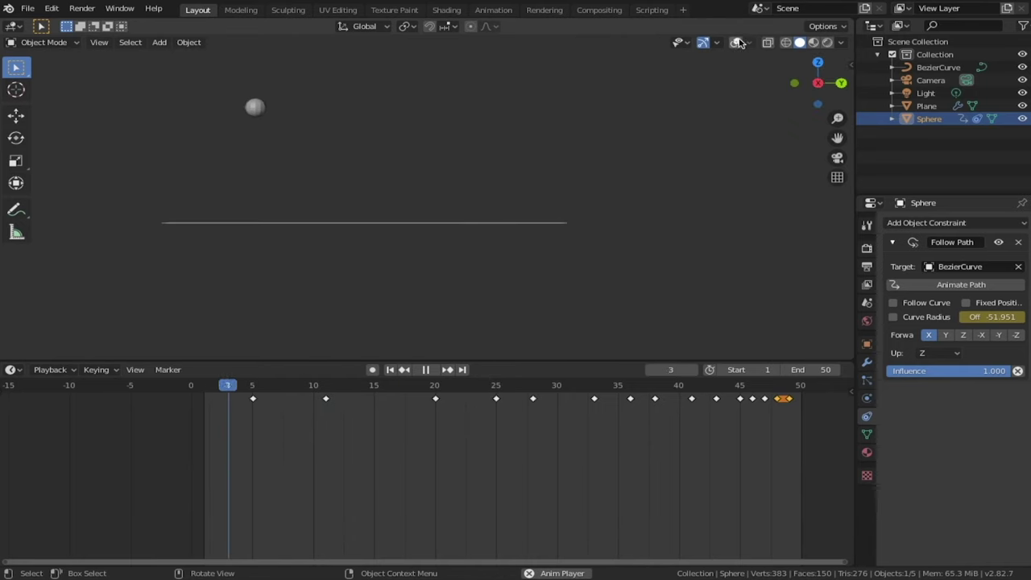
click(738, 42)
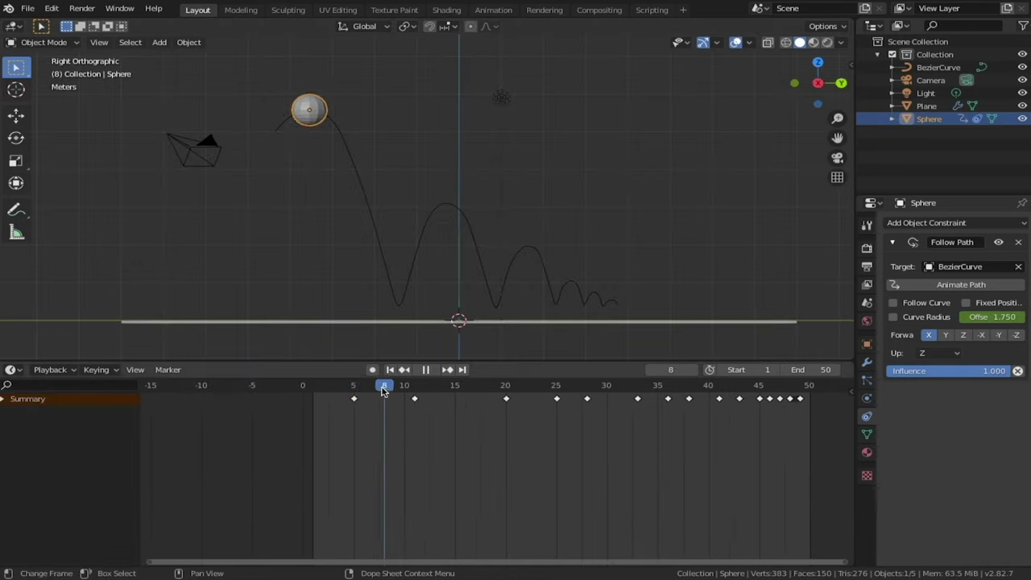
Step: Insert LocRotScale keyframes for the sphere at frames 12 and 20, before the drop and at the first low point
drag(384, 391, 424, 404)
key(i)
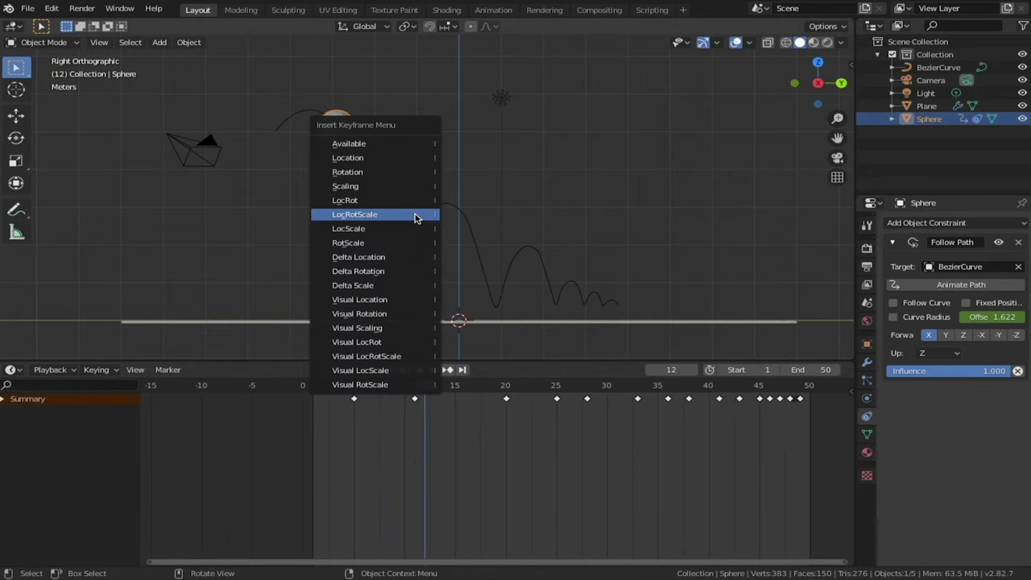
click(415, 215)
click(507, 401)
drag(508, 401, 499, 400)
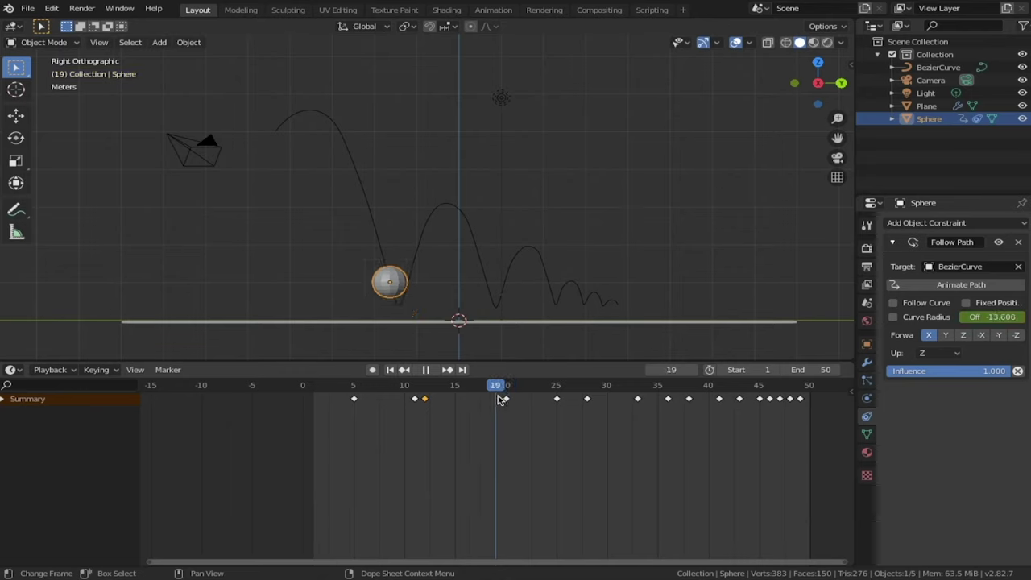
key(i)
click(439, 307)
Step: At frame 16, stretch the sphere vertically along the Z axis
key(Left)
key(Left)
key(Left)
key(Left)
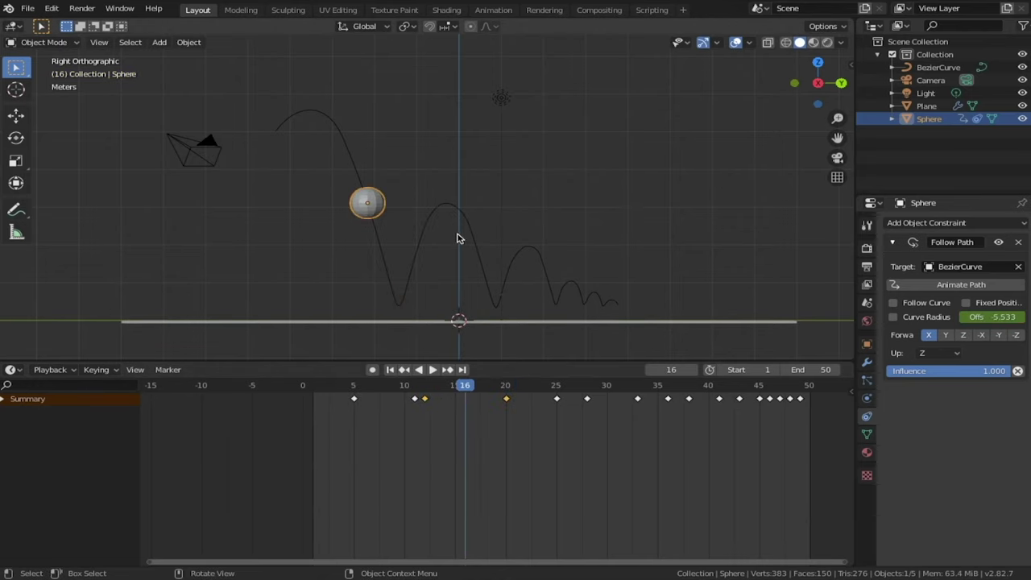
key(s)
key(z)
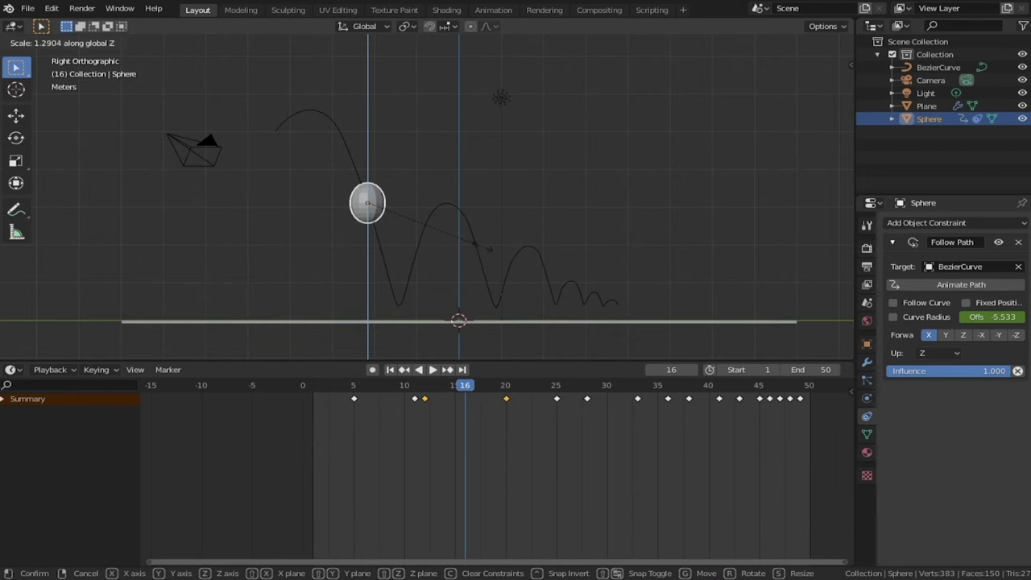
click(486, 249)
Step: Narrow the stretched sphere by scaling it to 0.901 along Y and 0.887 along X
key(KP_Decimal)
key(s)
key(y)
click(545, 215)
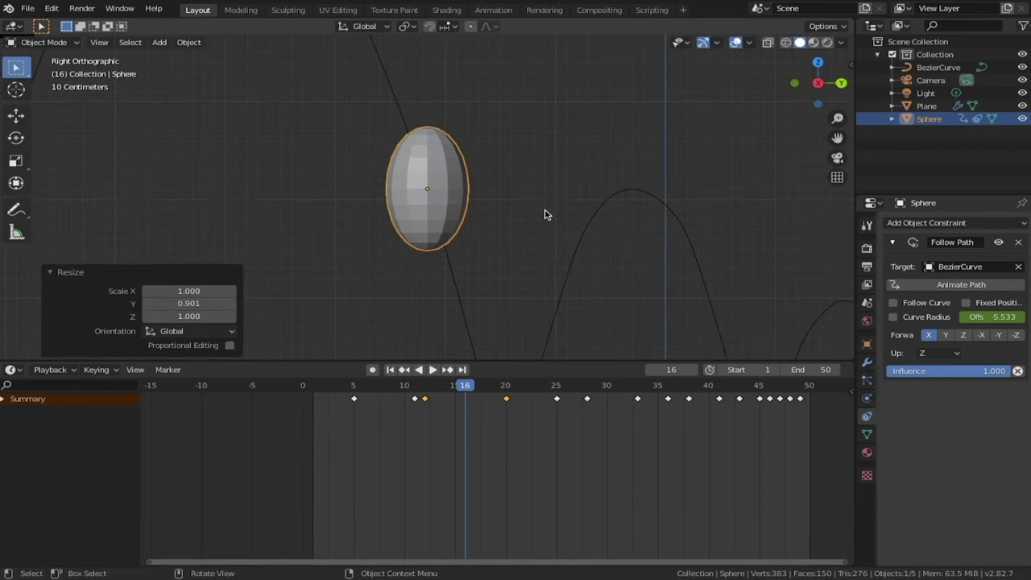
key(KP_7)
key(s)
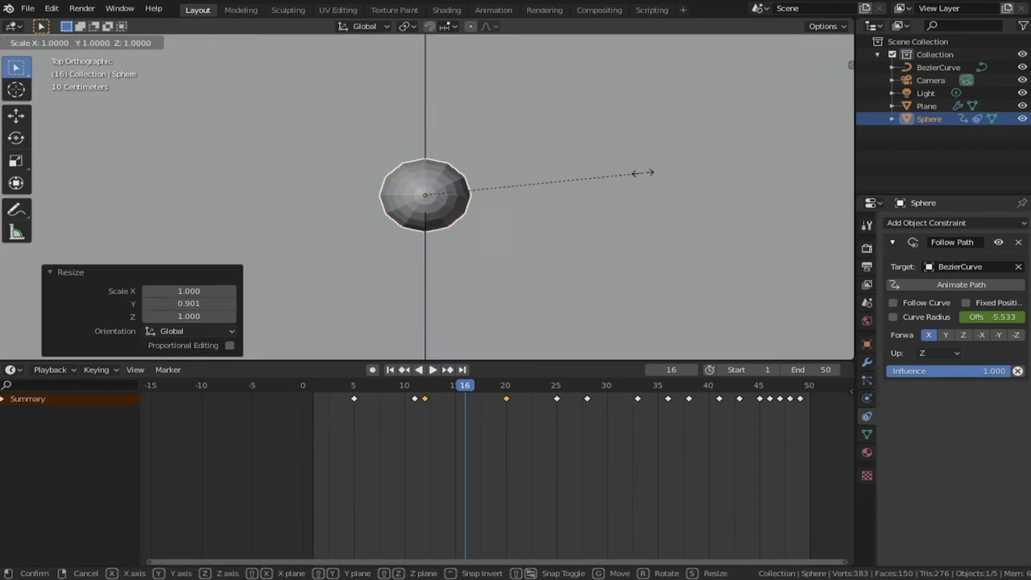
key(x)
click(618, 176)
key(KP_3)
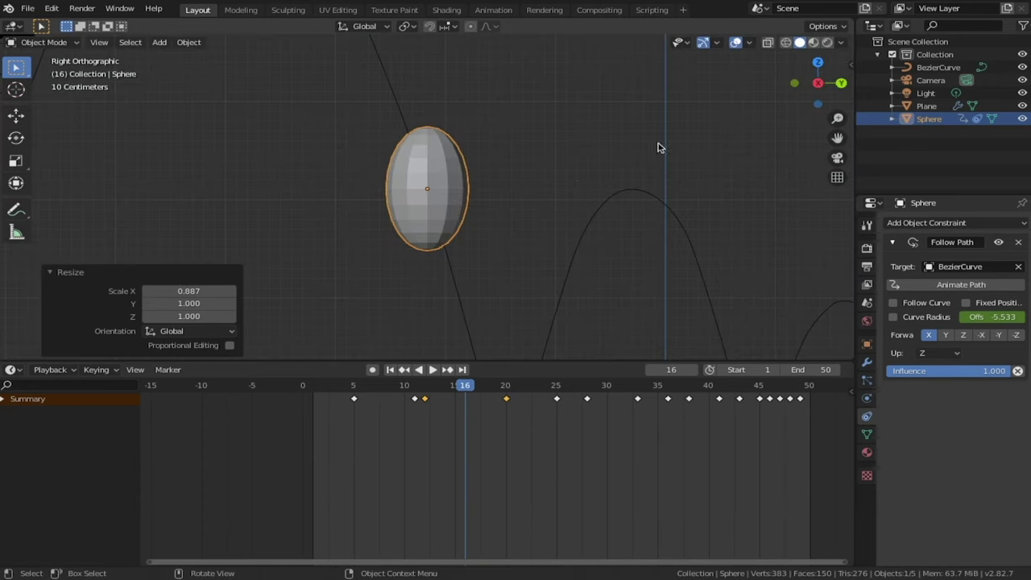
Step: Tilt the stretched sphere to align with the falling path and keyframe its transforms at frame 16
key(r)
click(554, 189)
key(i)
click(555, 190)
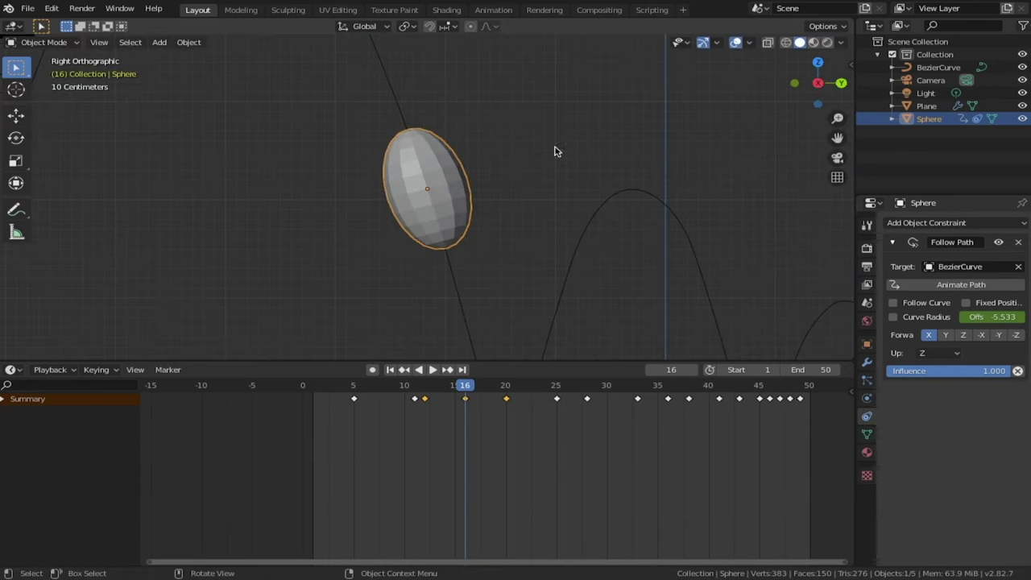
Step: Play the animation from frame 5 to check the sphere's stretch during the first fall
drag(464, 390, 353, 390)
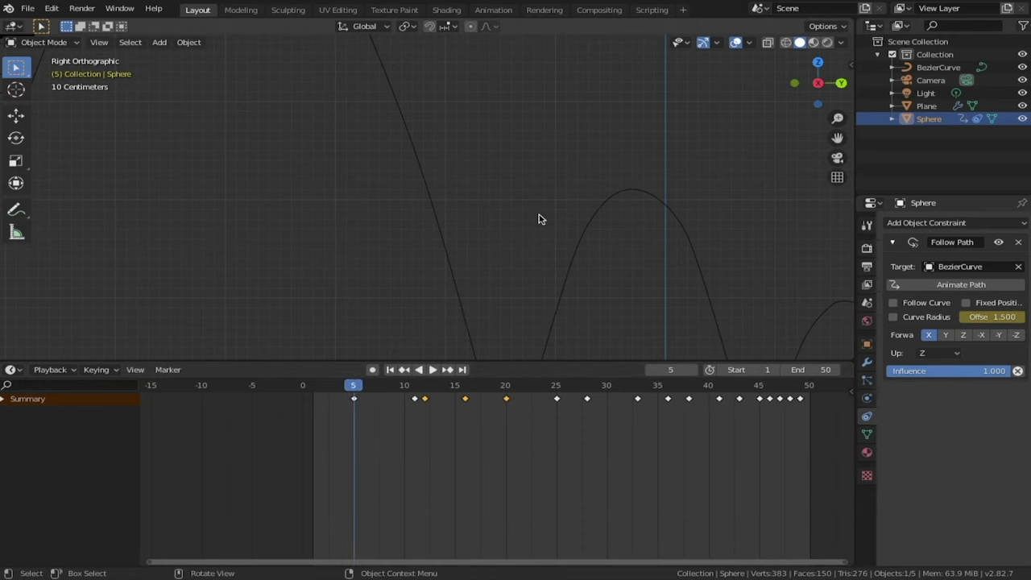
scroll(540, 220, down, 2)
key(space)
key(space)
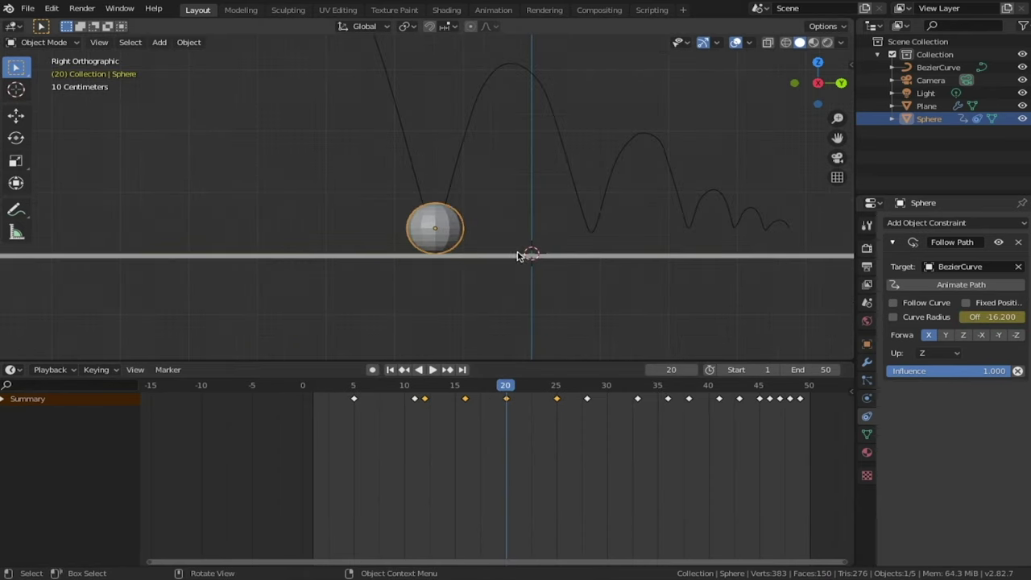
Step: Insert LocRotScale keyframes for the sphere at frames 19 and 21, either side of the first impact
key(s)
key(z)
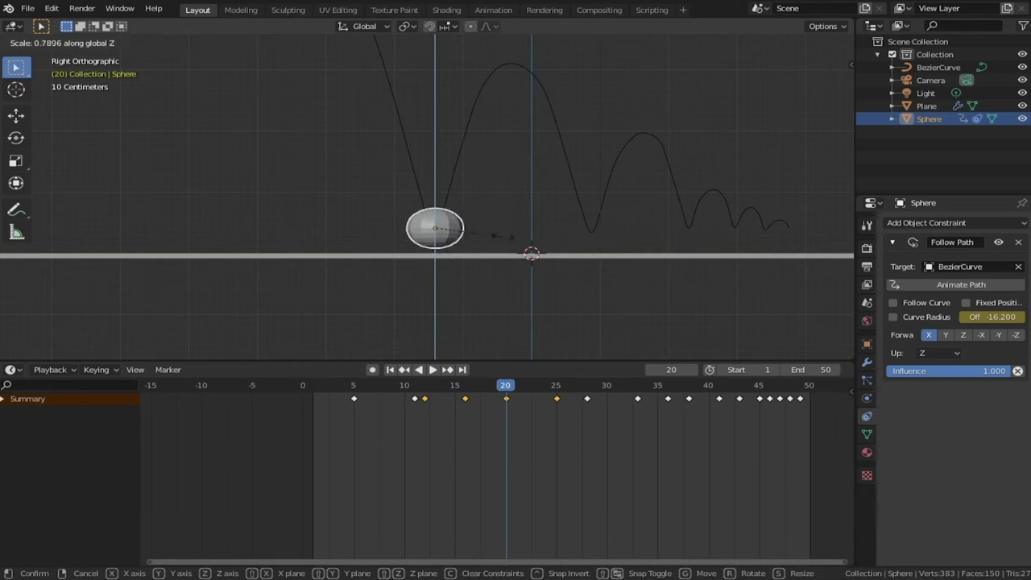
drag(468, 402, 498, 388)
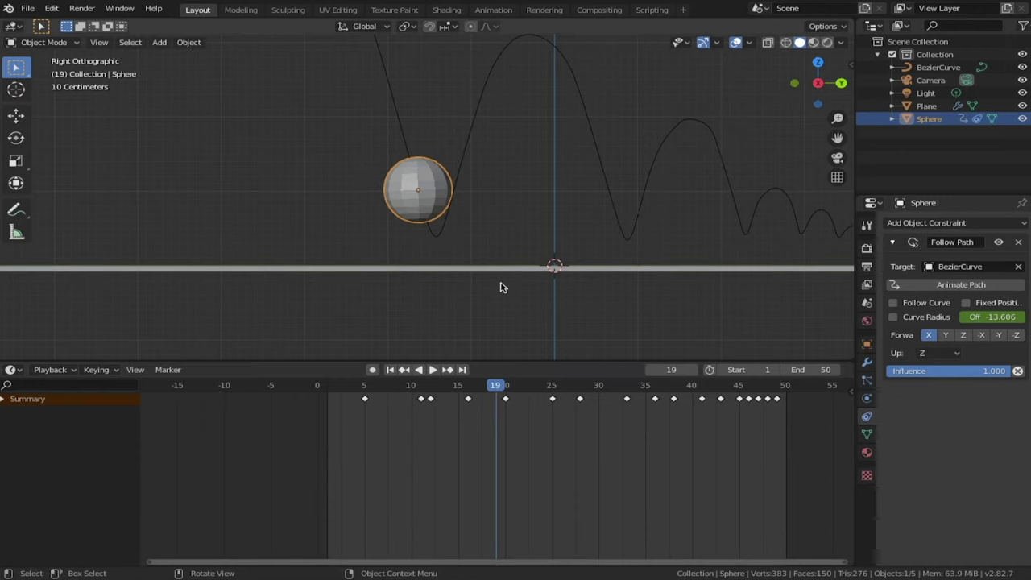
key(i)
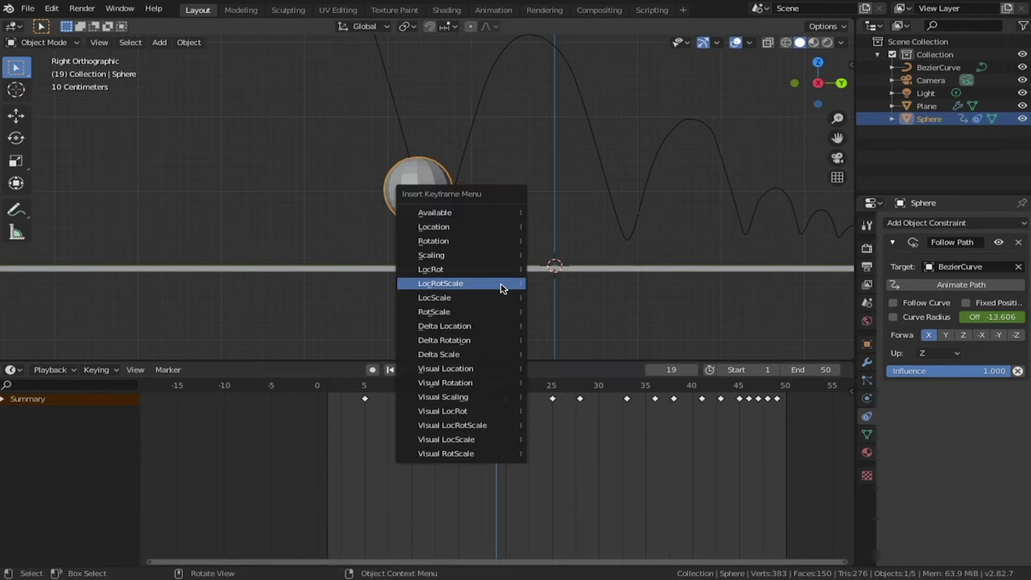
click(502, 285)
drag(502, 390, 513, 389)
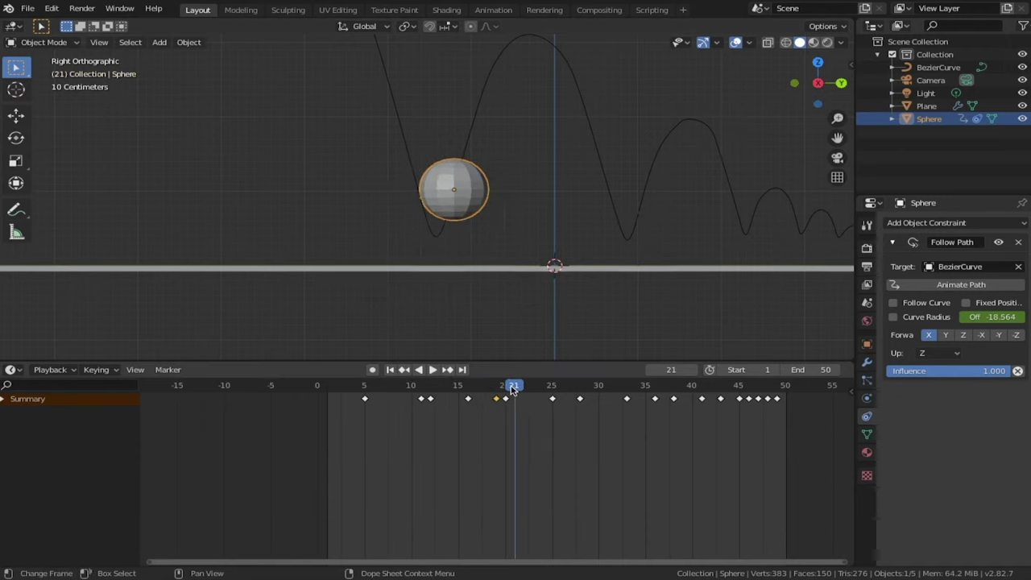
key(i)
click(510, 338)
Step: At frame 20, squash the sphere to 0.769 along Z and widen it to 1.1 along Y and 1.097 along X
key(Left)
key(s)
key(z)
click(532, 234)
key(s)
key(y)
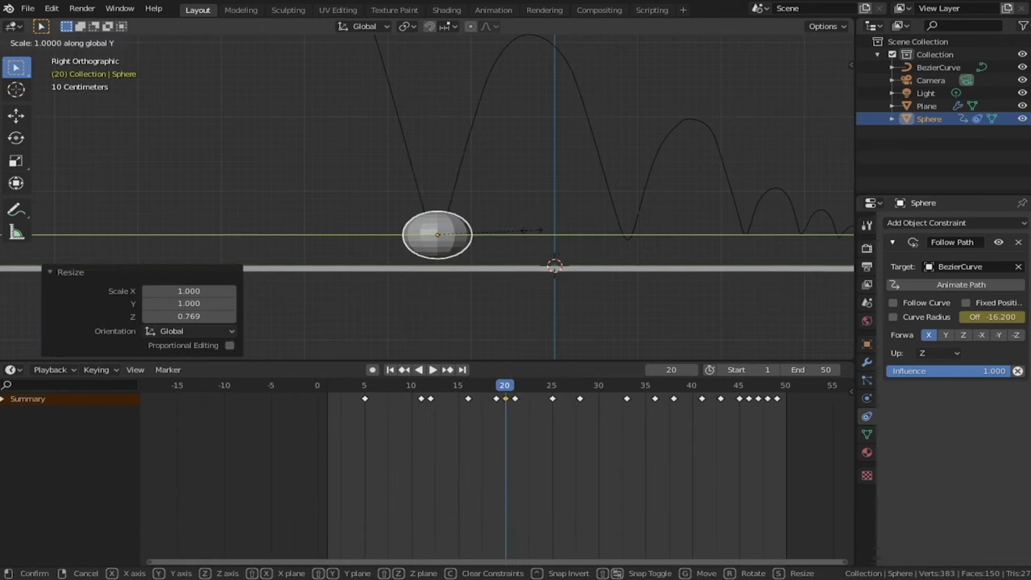
click(541, 234)
key(KP_7)
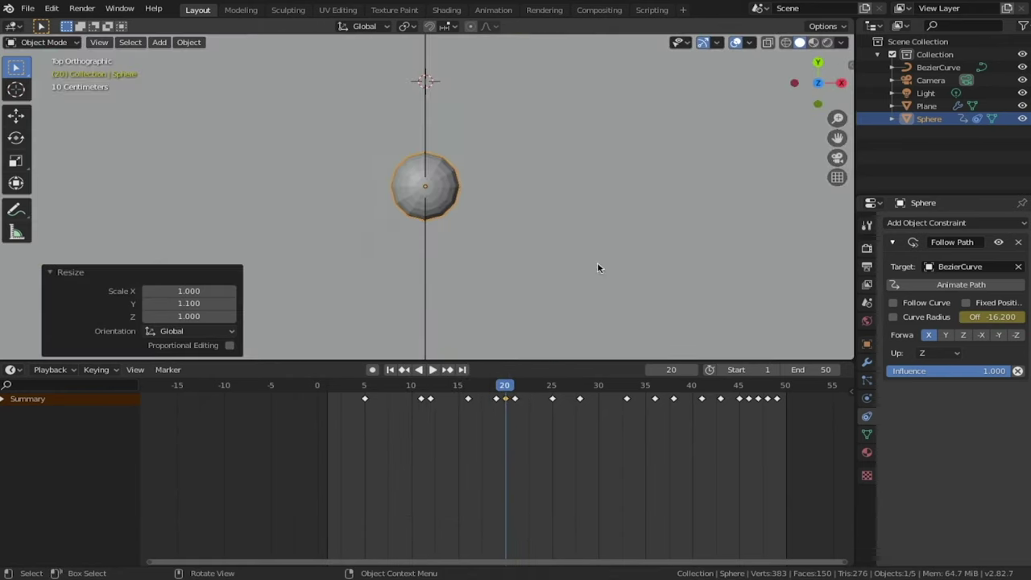
key(s)
key(x)
click(605, 266)
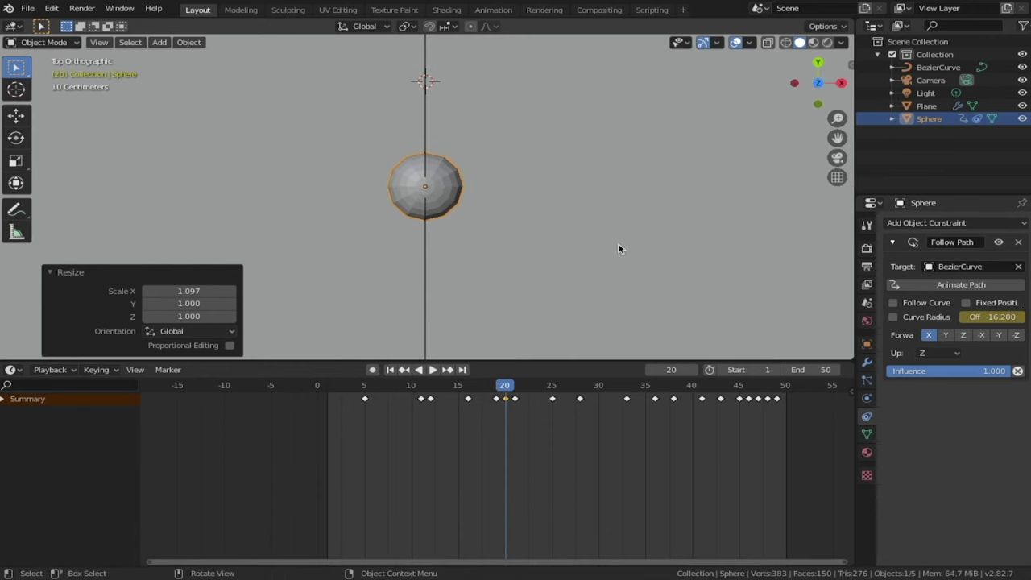
Step: Lower the squashed sphere about 0.1 m onto the floor and keyframe its transforms at frame 20
key(KP_3)
key(g)
key(z)
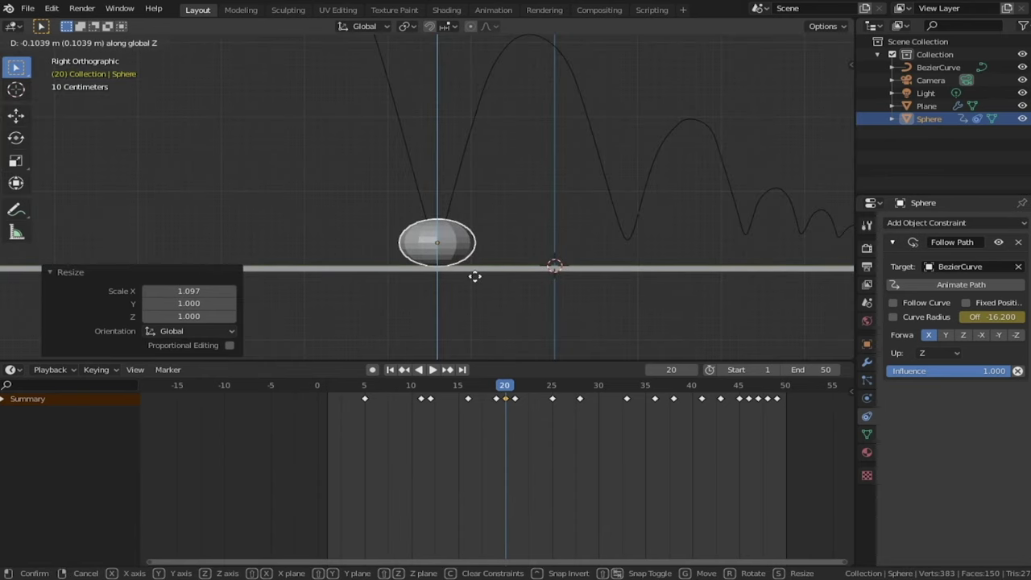
click(474, 276)
key(i)
click(488, 267)
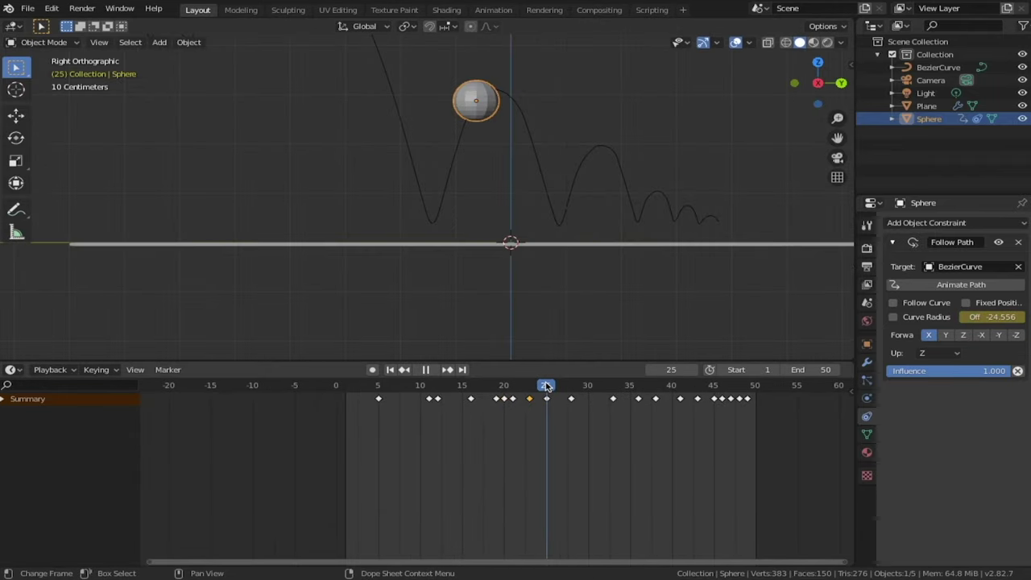
Step: Rotate the sphere at frame 23 to match the rising path after the first impact, and advance toward the second low point
click(530, 390)
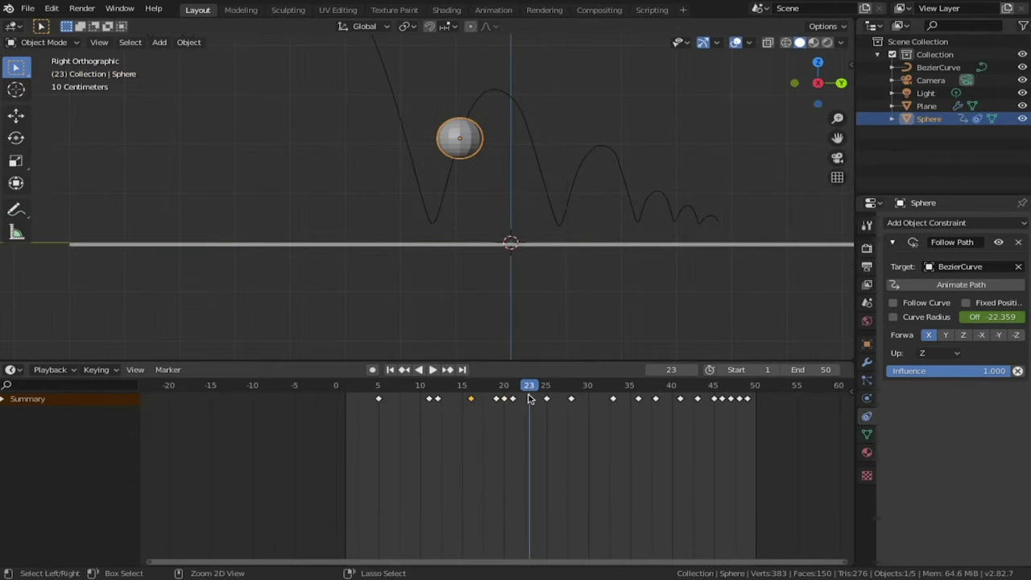
key(r)
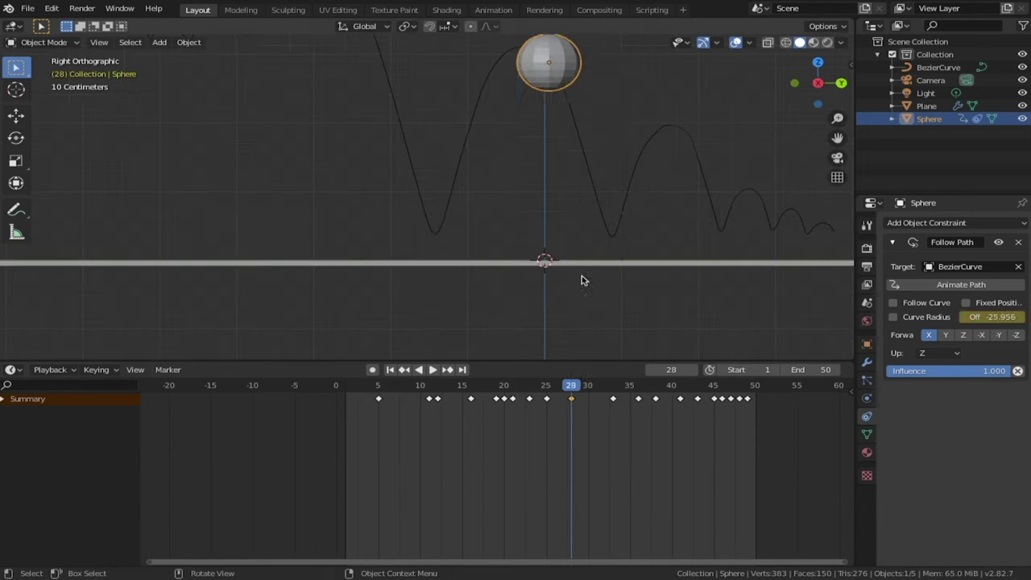
drag(592, 387, 614, 388)
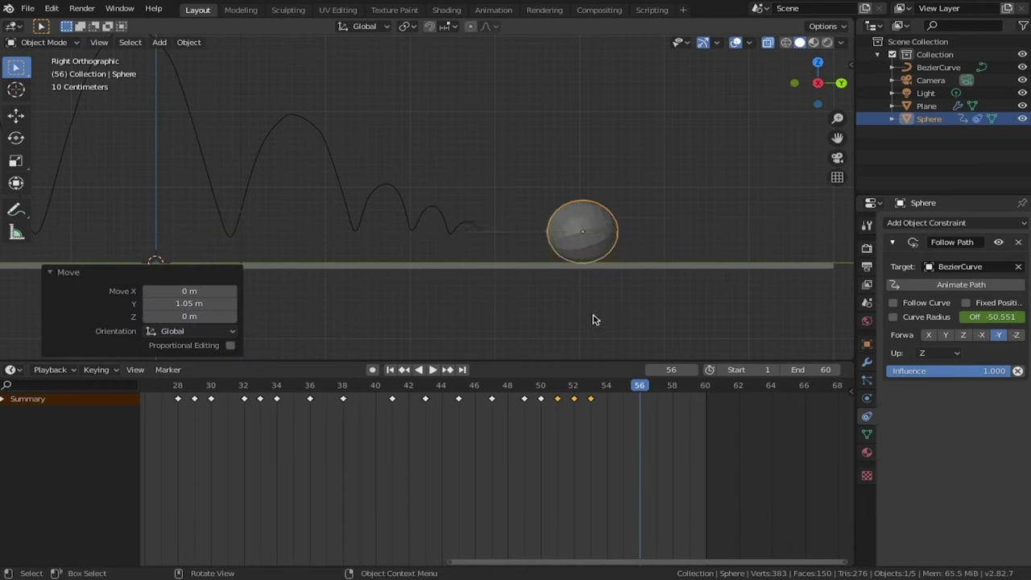
Step: Play back the ball's final roll and move its last keyframe from frame 56 to frame 64
key(space)
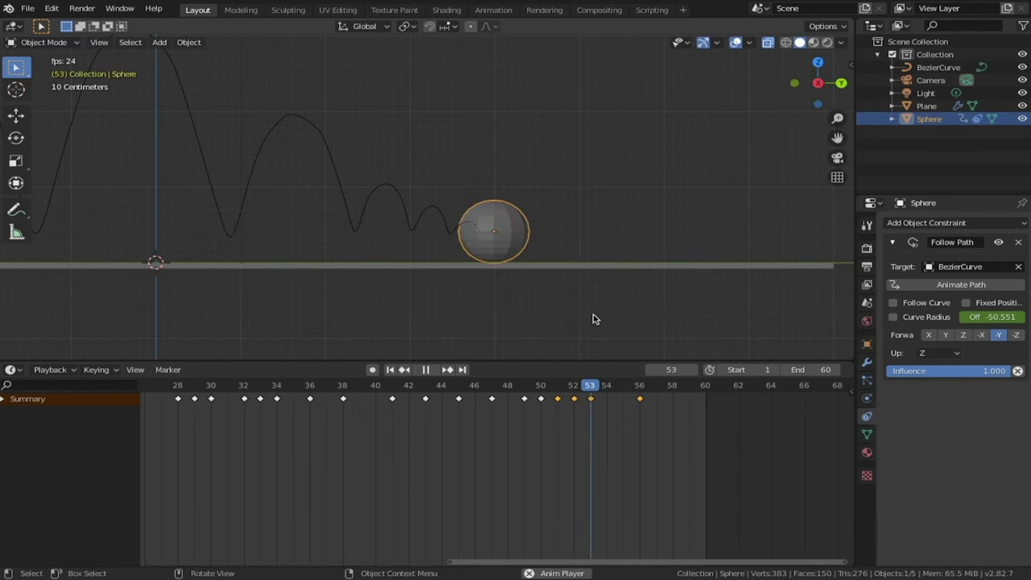
key(space)
drag(637, 387, 657, 390)
drag(640, 399, 700, 409)
key(ctrl+z)
click(641, 399)
Step: Add a Subdivision Surface modifier to the sphere and shade it smooth
click(923, 228)
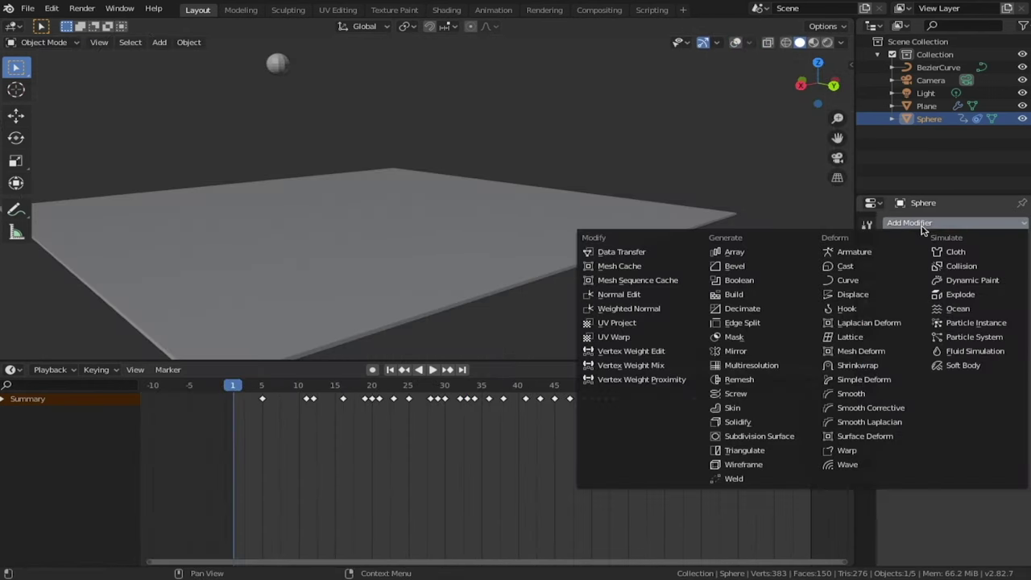
click(746, 438)
shift+middle_drag(275, 100, 460, 202)
scroll(460, 202, up, 4)
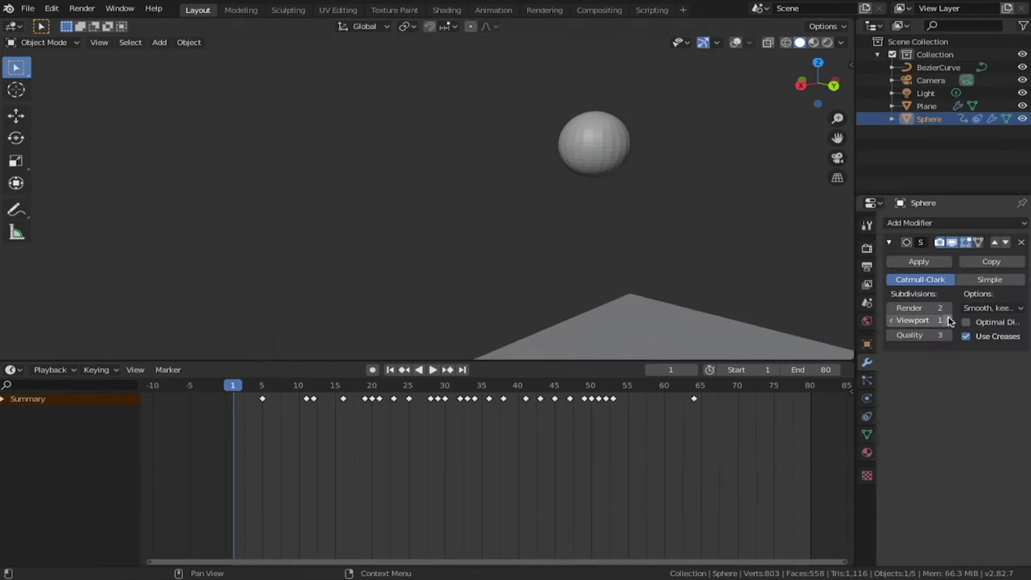
right_click(597, 143)
click(597, 144)
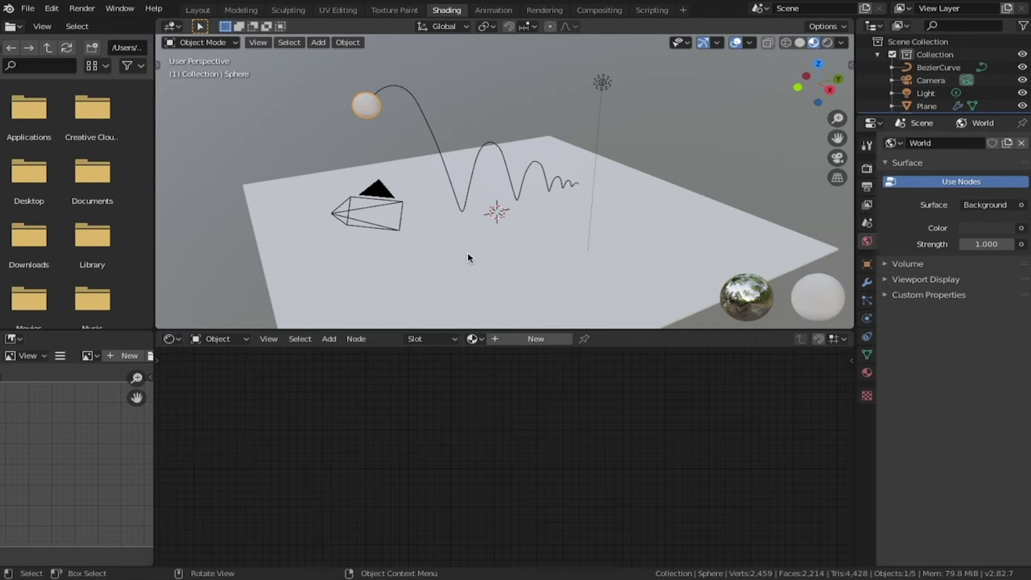
Step: Create a new material for the sphere with a blue base color of H 0.643, S 0.998, V 0.906
scroll(468, 258, left, 5)
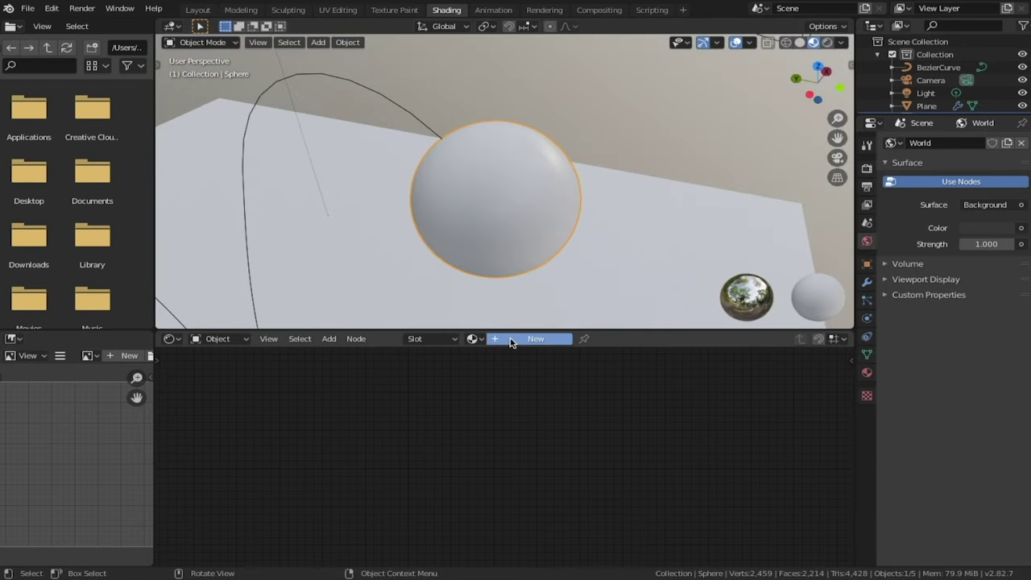
click(511, 339)
scroll(499, 387, up, 4)
click(521, 412)
click(609, 186)
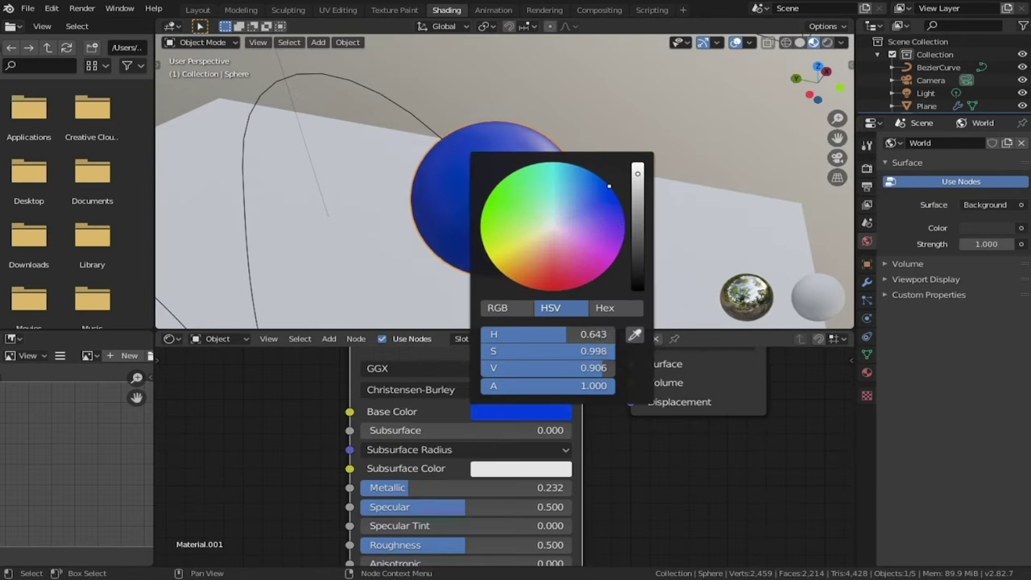
Step: Make the blue material glossier by lowering its Roughness and raising its Specular value
drag(467, 545, 426, 546)
drag(435, 508, 542, 507)
middle_drag(380, 476, 412, 440)
drag(415, 451, 577, 451)
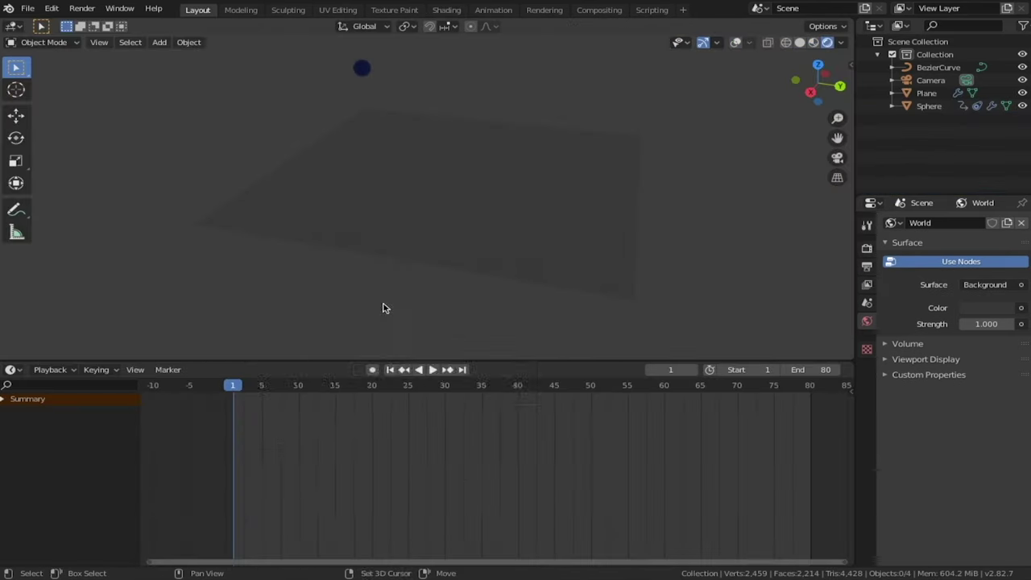
Step: Add a second plane about 3 m below the floor and scale it up about 27.8 times
key(shift+a)
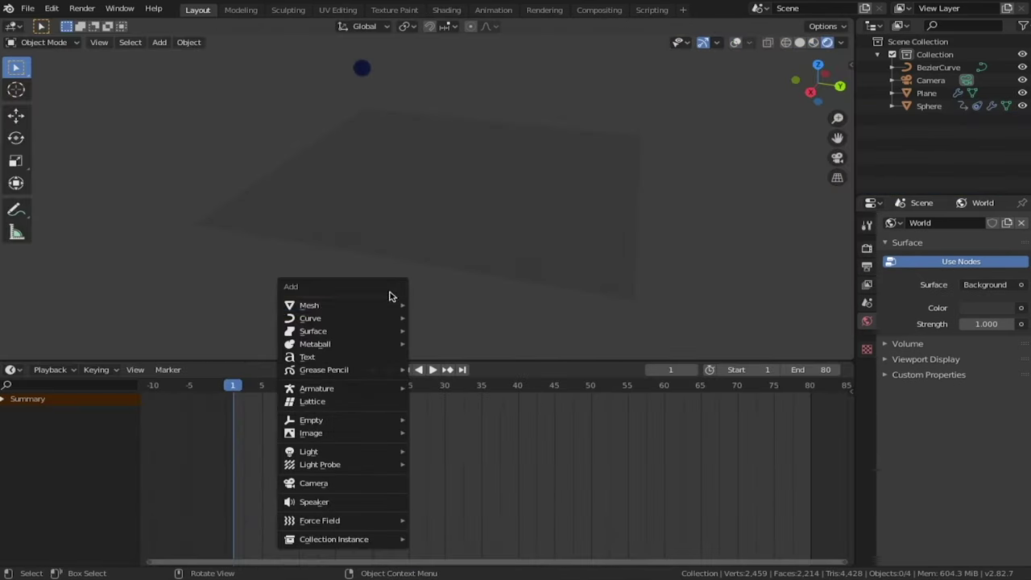
mouse_move(391, 304)
click(440, 305)
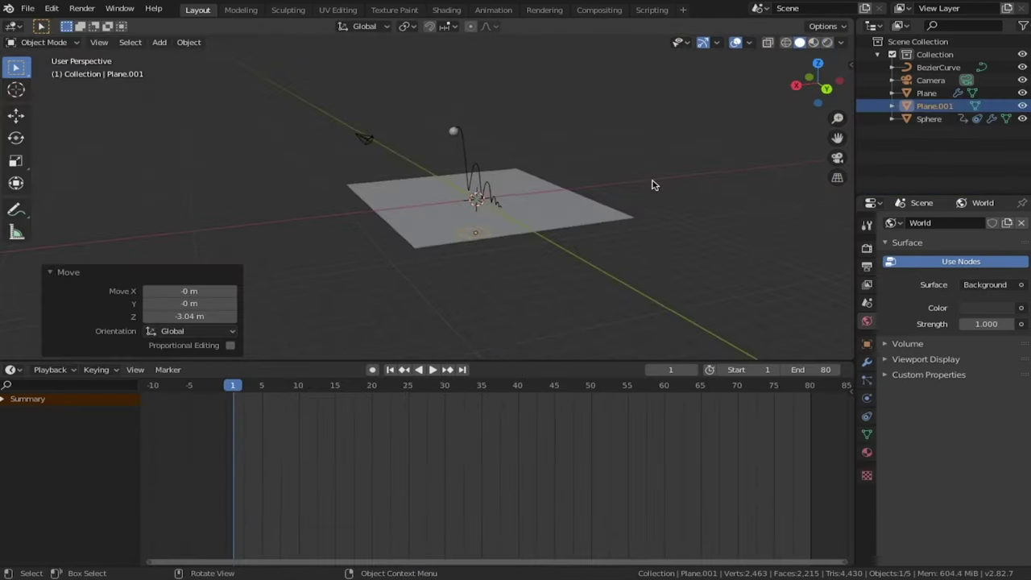
key(ctrl+KP_1)
key(s)
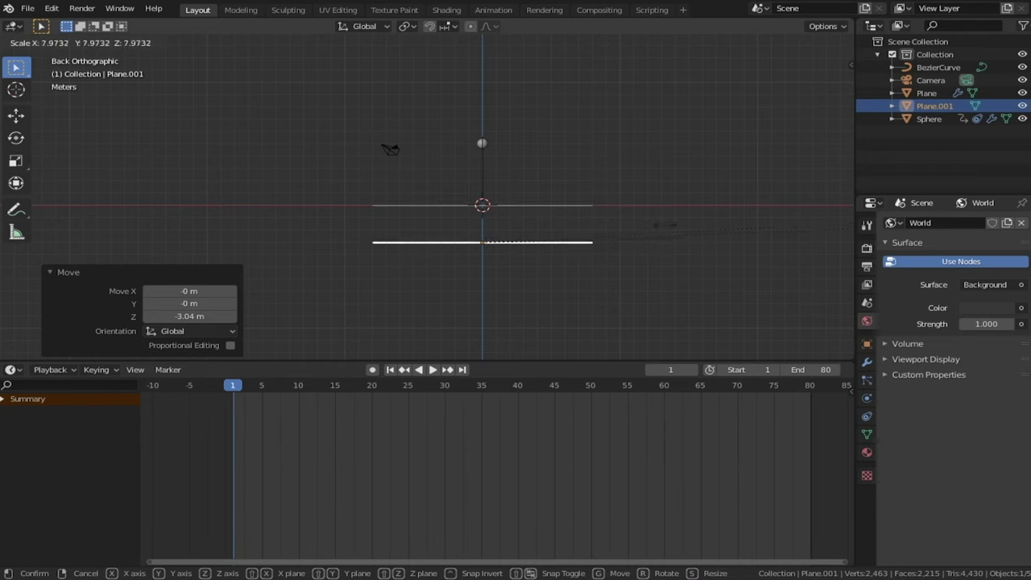
click(686, 195)
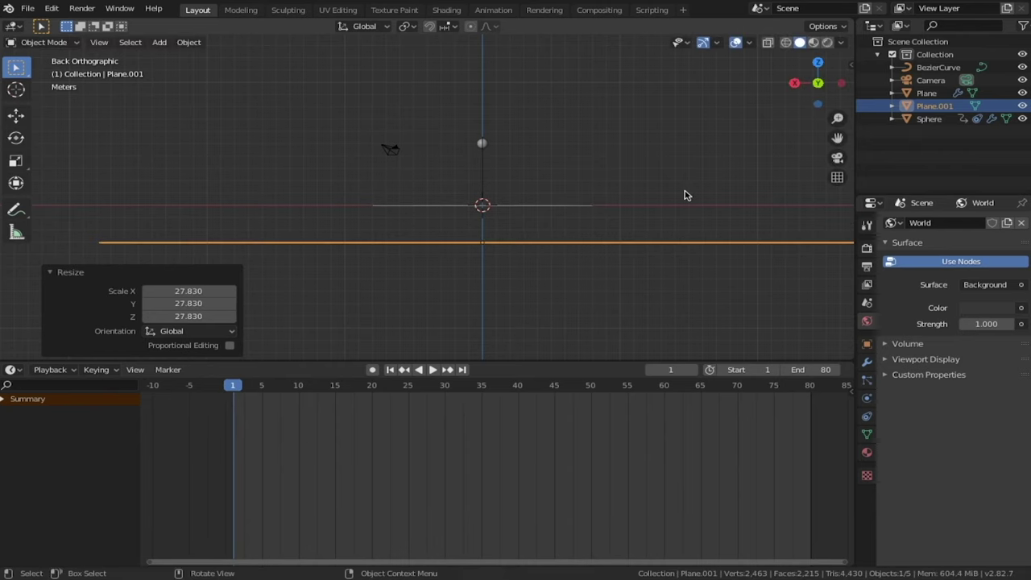
Step: Cut edge loops into the large plane close to each of its four borders
middle_drag(687, 195, 564, 242)
key(Tab)
key(ctrl+r)
click(350, 209)
click(274, 207)
click(818, 65)
key(ctrl+r)
click(564, 161)
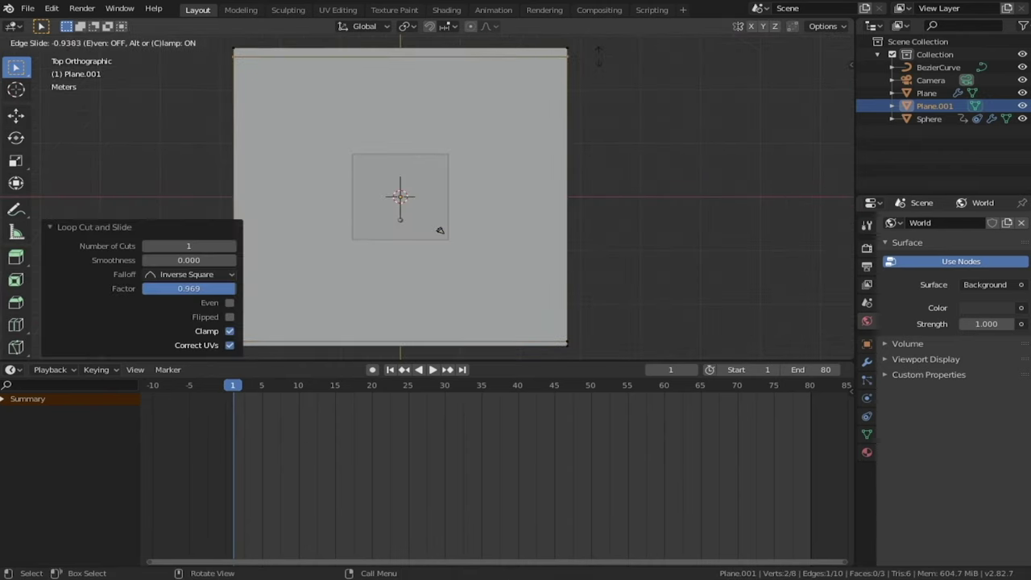
click(555, 115)
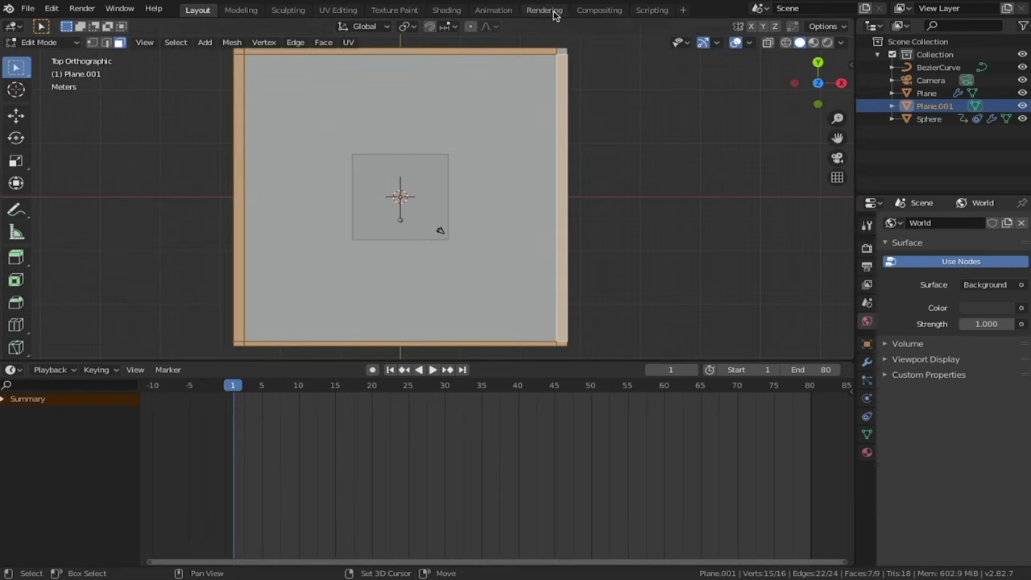
Step: Extrude the large plane's border faces upward into surrounding walls and bevel the inner edges where they meet the floor
middle_drag(562, 51, 532, 137)
key(e)
click(523, 58)
key(ctrl+b)
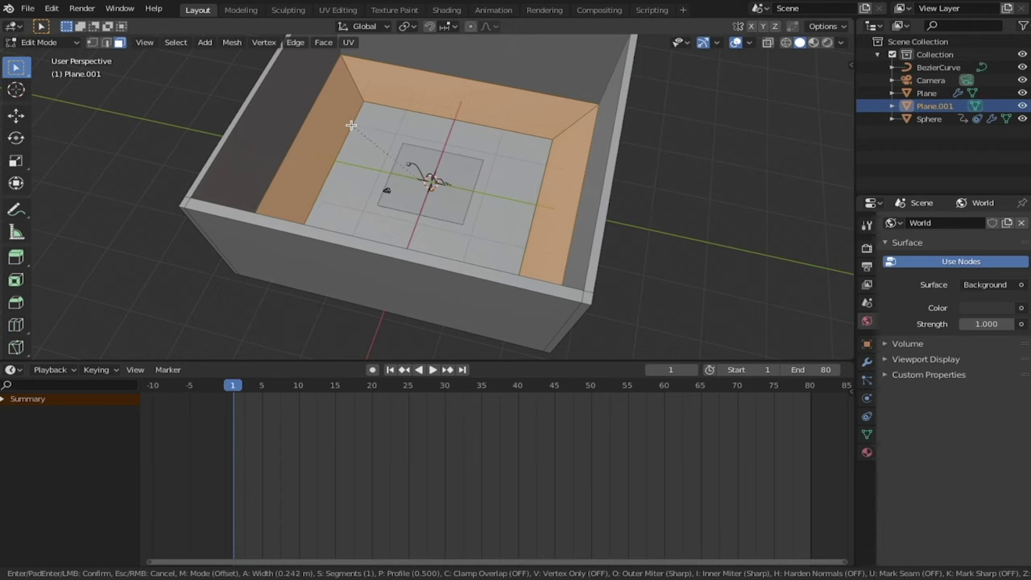
click(354, 126)
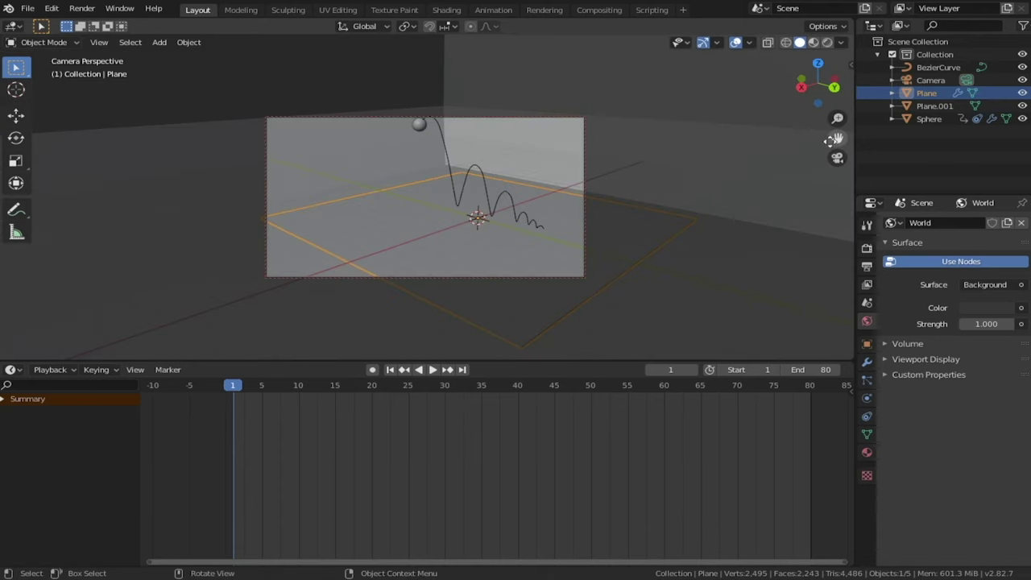
Step: Add a 10000 W point light near one corner of the walled room and raise it about 16.8 m
mouse_move(833, 141)
mouse_down()
mouse_move(830, 113)
mouse_move(831, 133)
mouse_up()
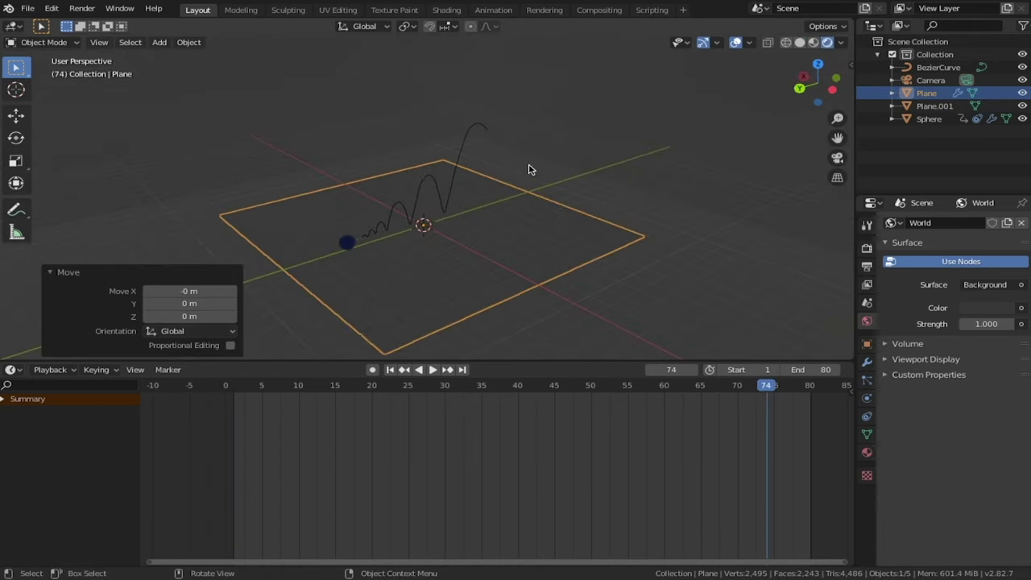
key(shift+a)
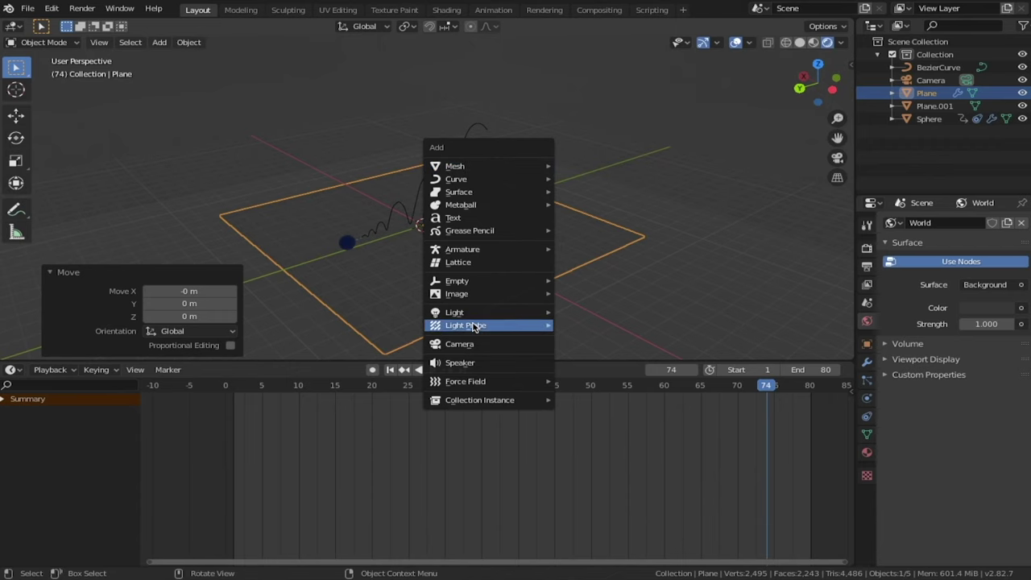
mouse_move(482, 313)
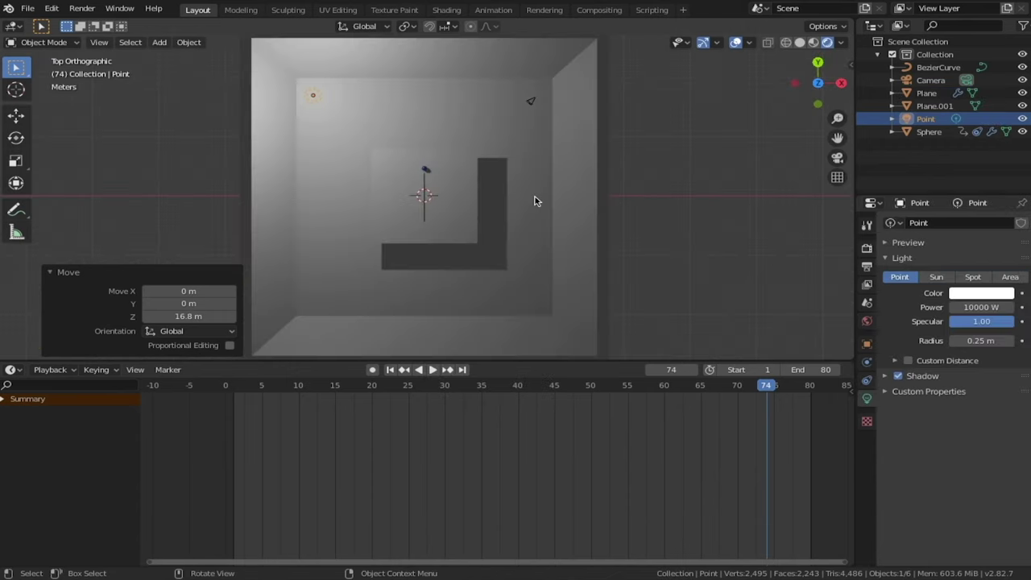
Step: Duplicate the point light into the room's other three corners, offsetting the last copy about 34.3 m along Y
key(shift+d)
click(481, 292)
key(shift+r)
key(shift+d)
key(y)
click(621, 353)
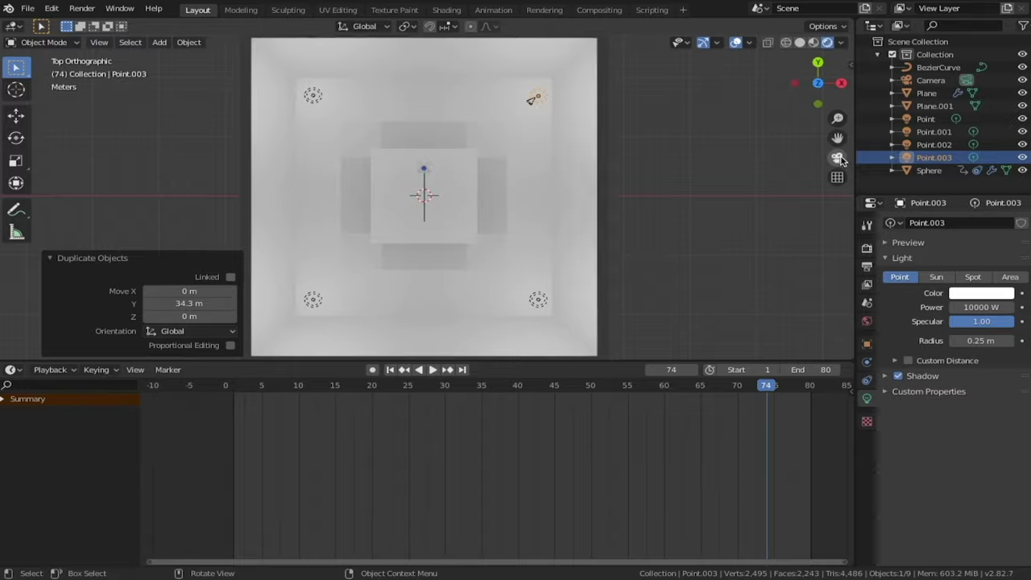
click(837, 159)
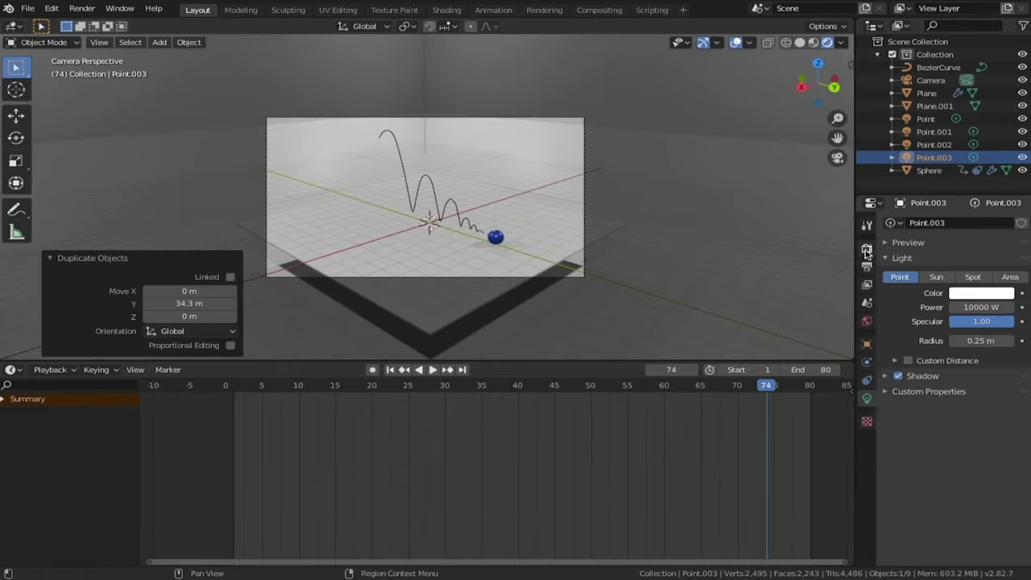